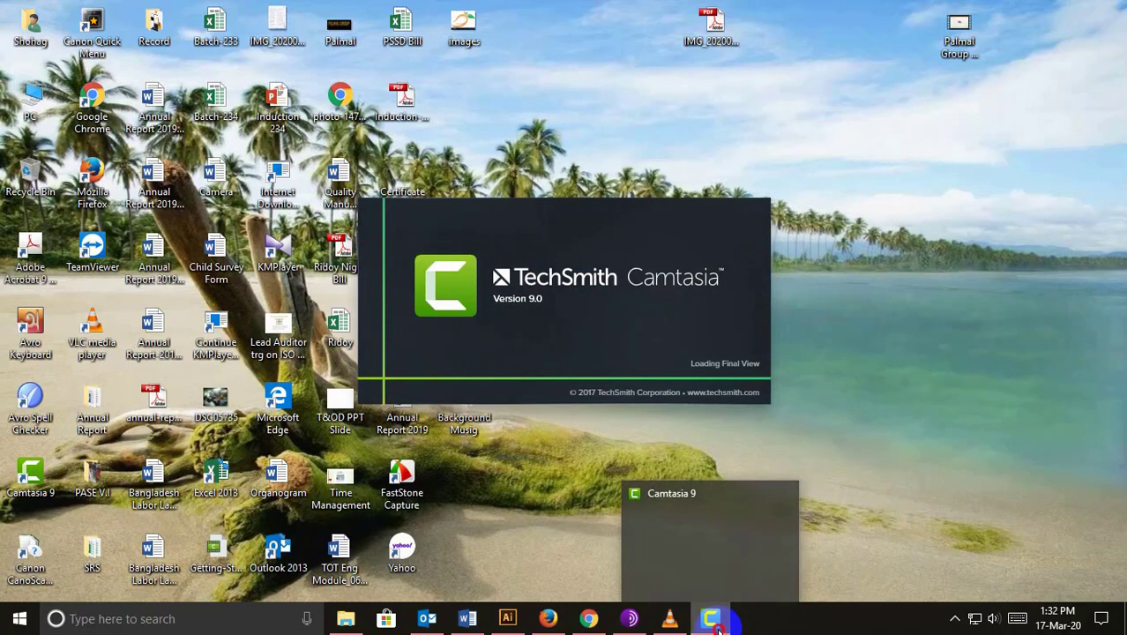
Switch to Camtasia 9 and maximize its untitled project window.
click(718, 630)
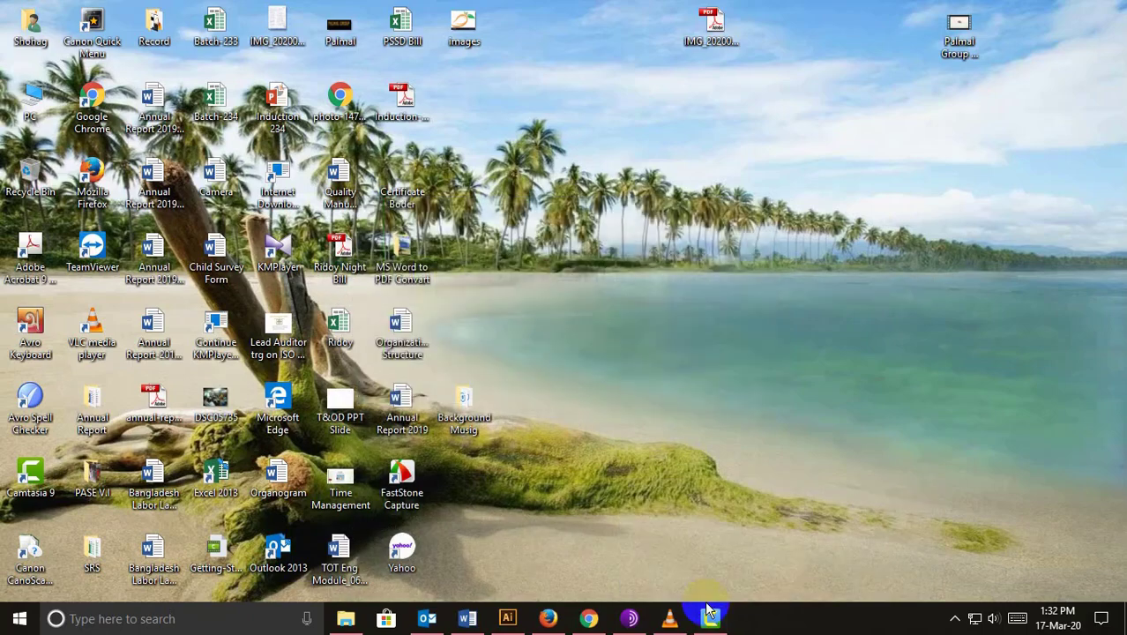
click(709, 620)
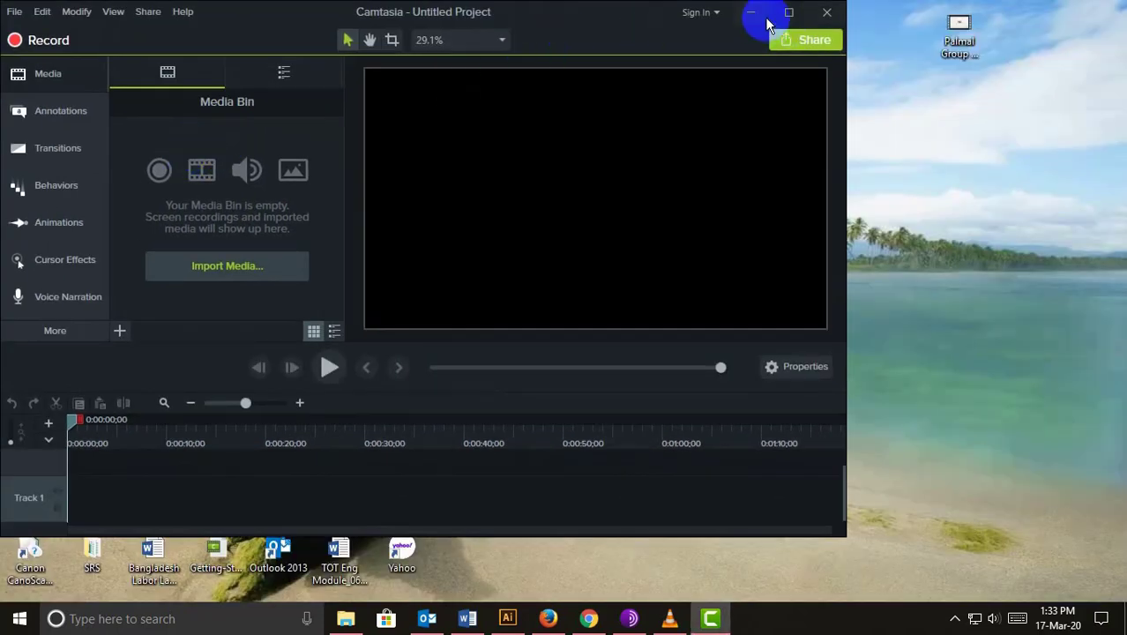
click(791, 14)
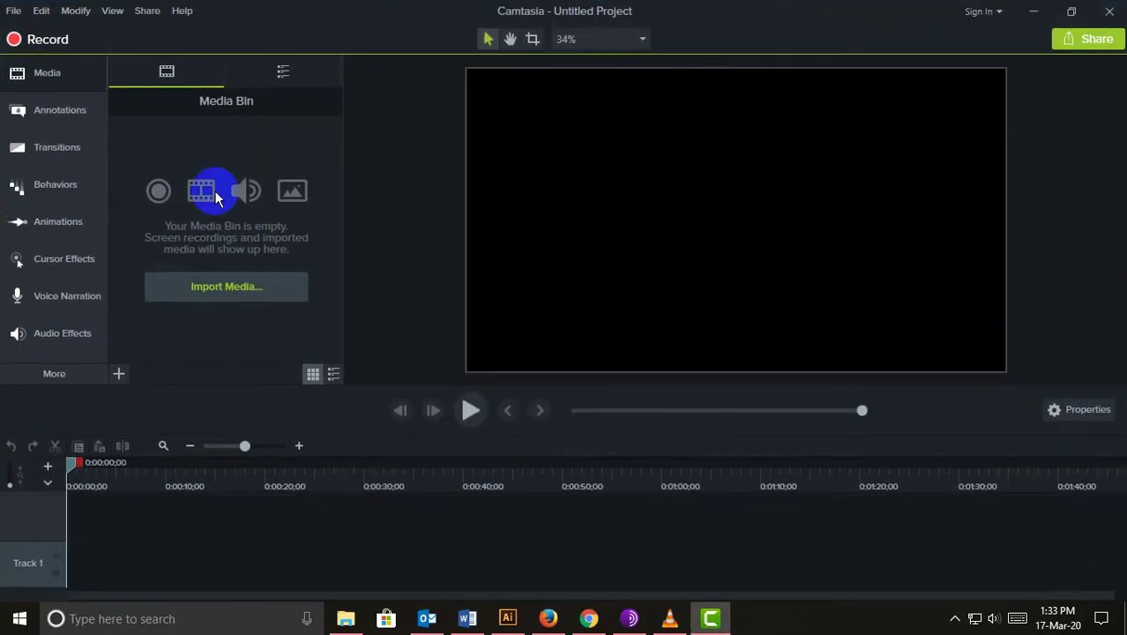
Import the PDF to Word Convert video from the Desktop's Record folder and place it at the start of Track 1.
click(69, 79)
click(69, 79)
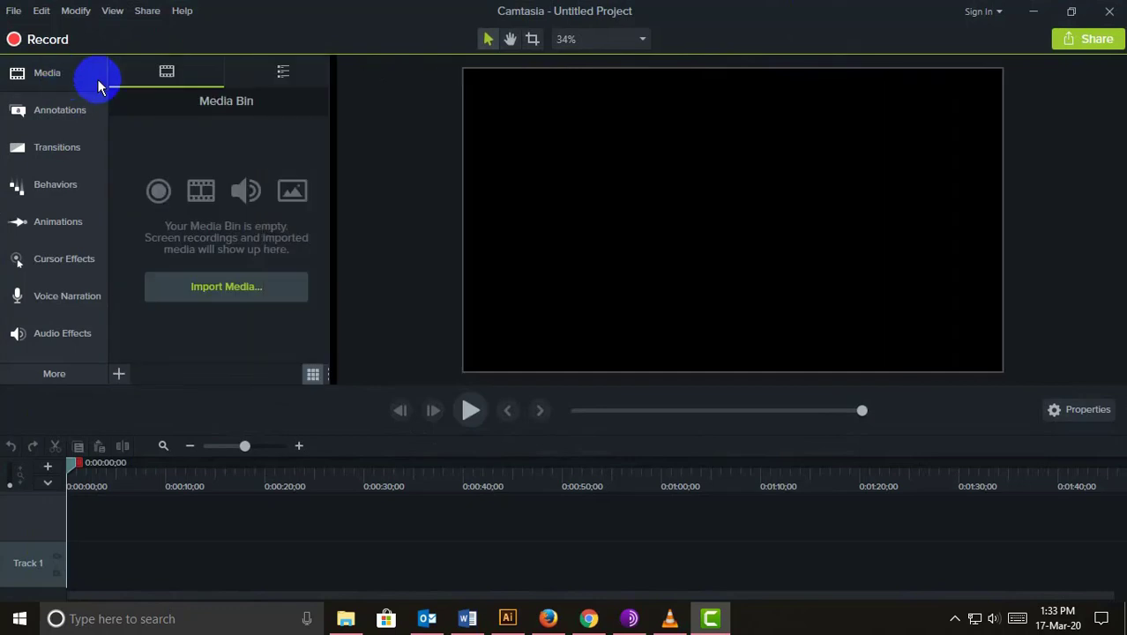
click(279, 72)
click(186, 75)
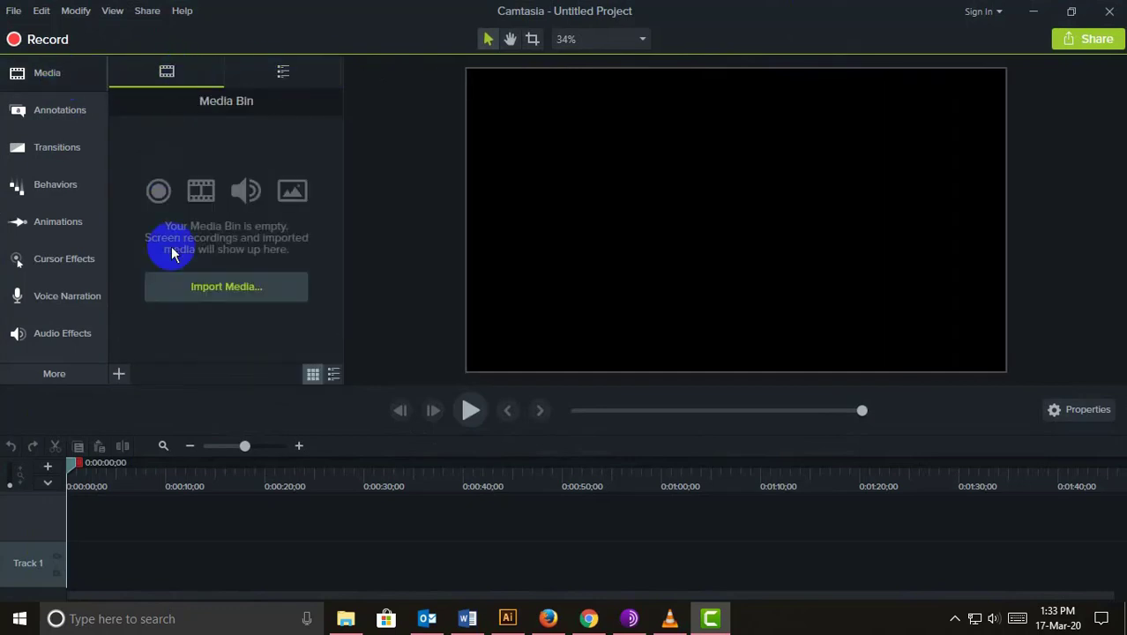
click(214, 291)
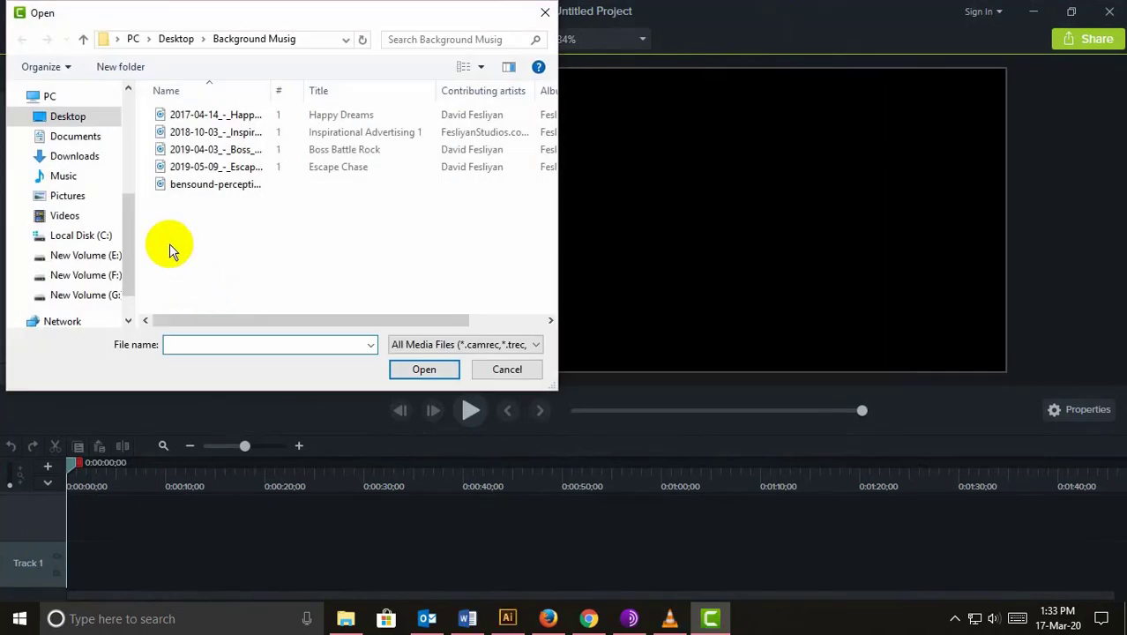
click(69, 124)
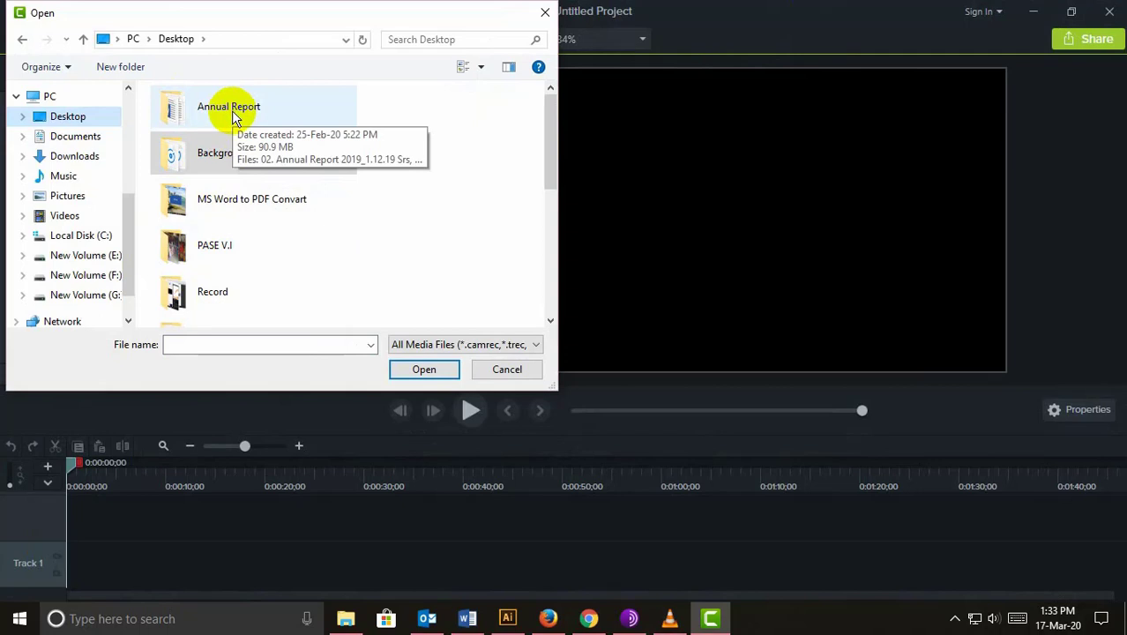
double_click(173, 294)
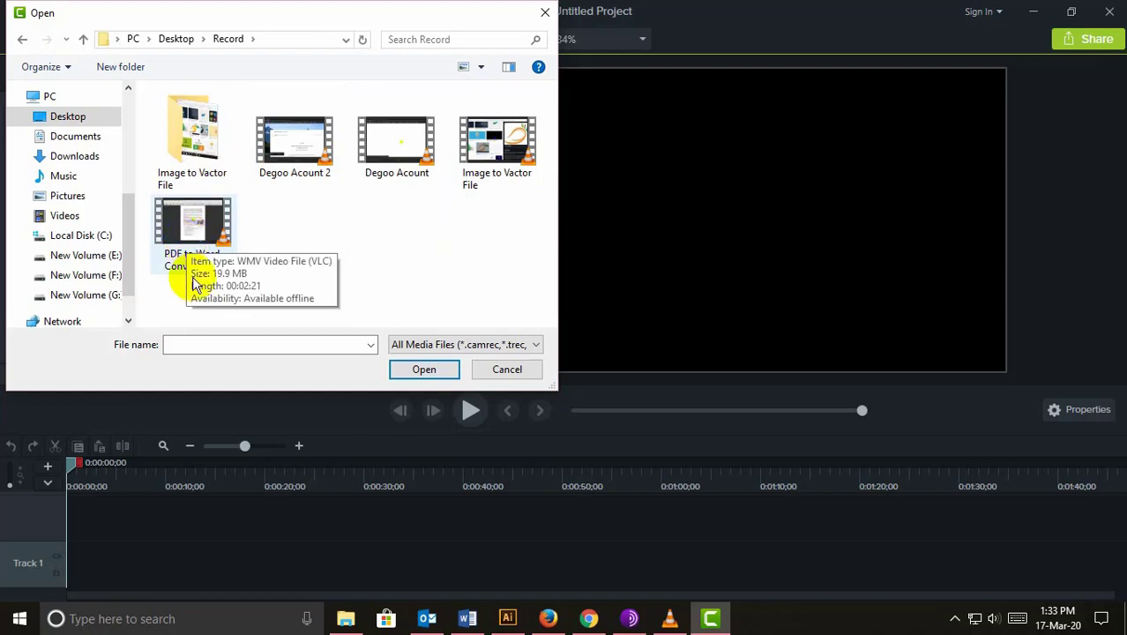
double_click(187, 233)
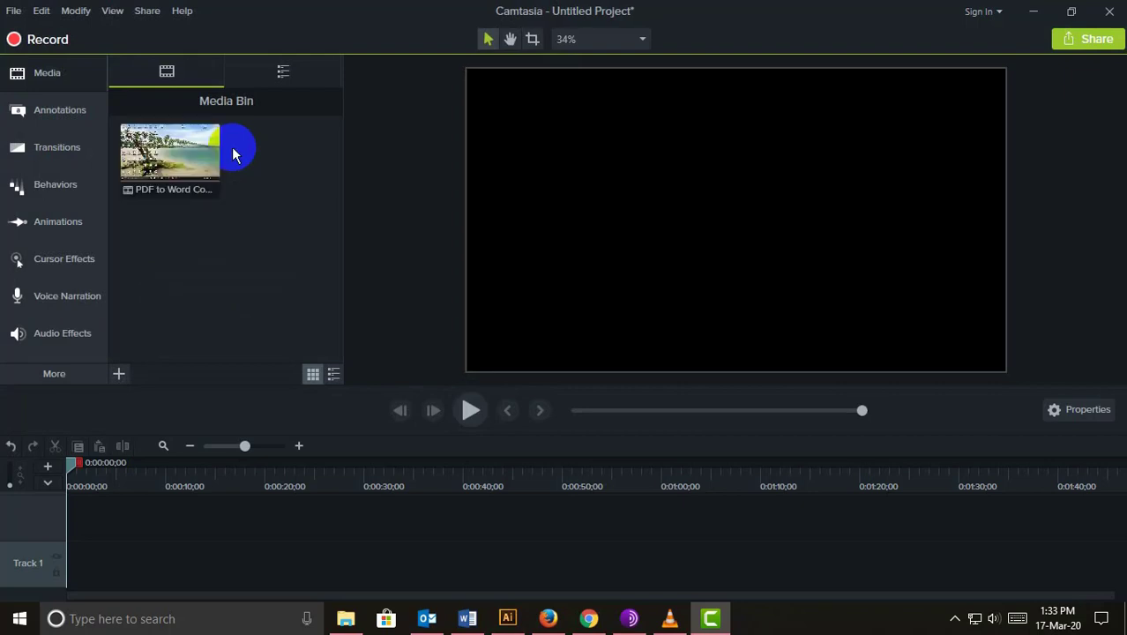
click(202, 155)
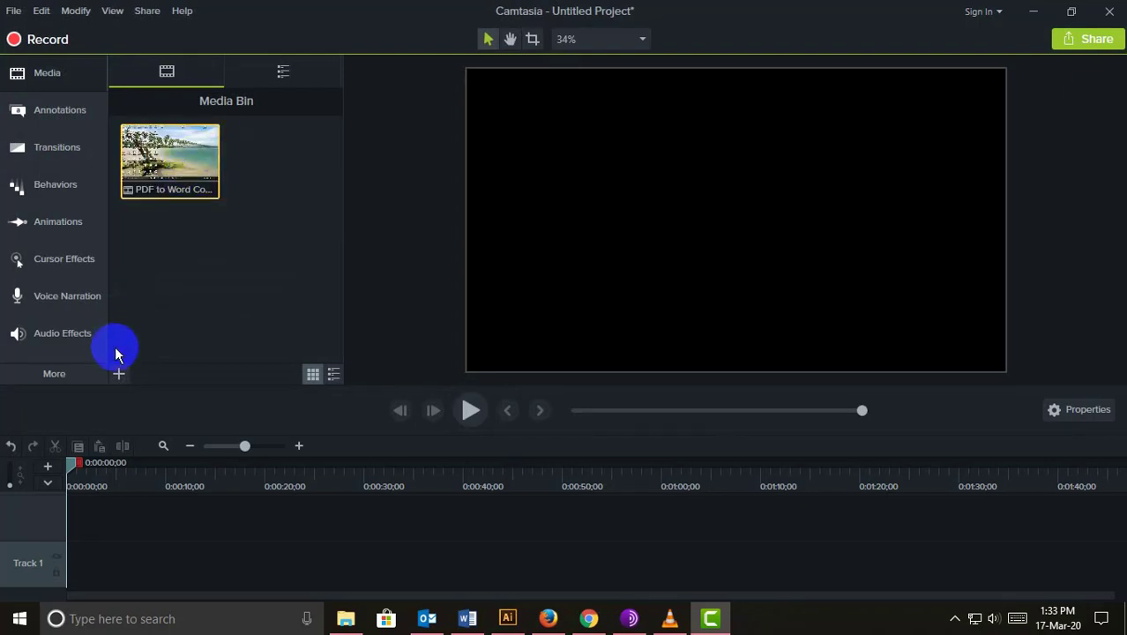
drag(163, 173, 113, 557)
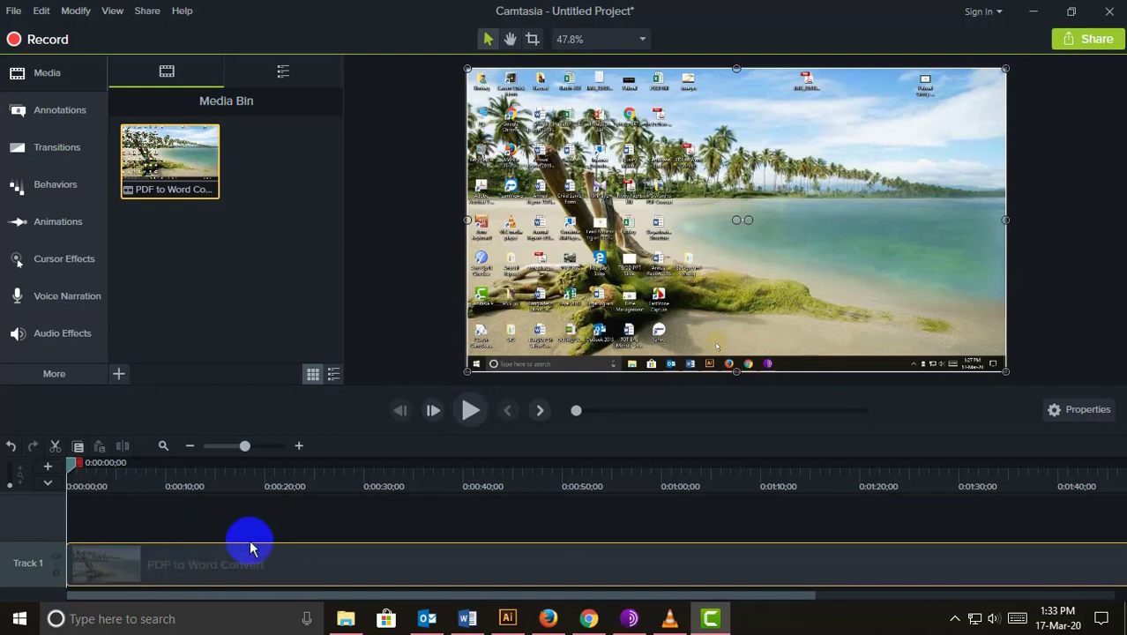
Preview the video with the system volume raised to 100, and return the playhead to the start of the timeline.
click(470, 411)
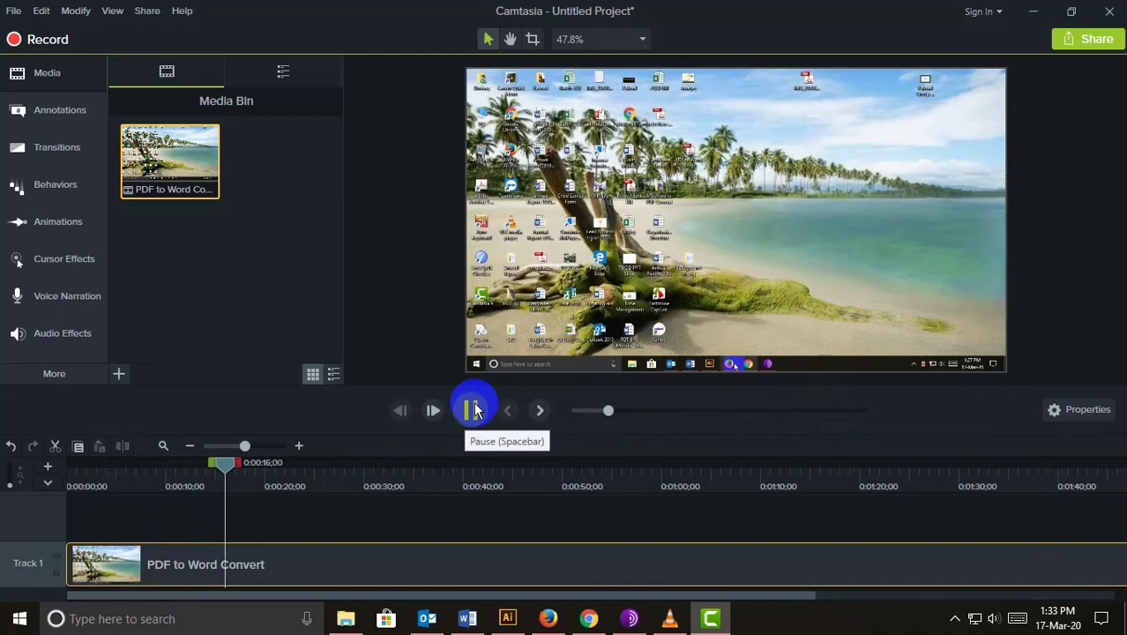
click(991, 617)
scroll(986, 589, up, 16)
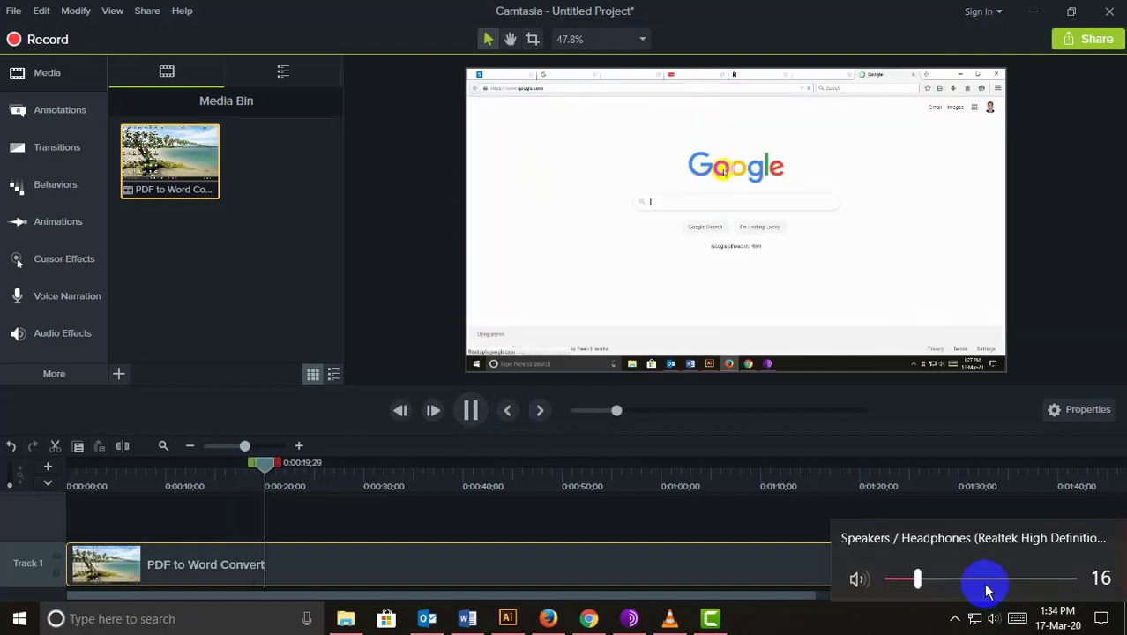
drag(956, 575, 1102, 577)
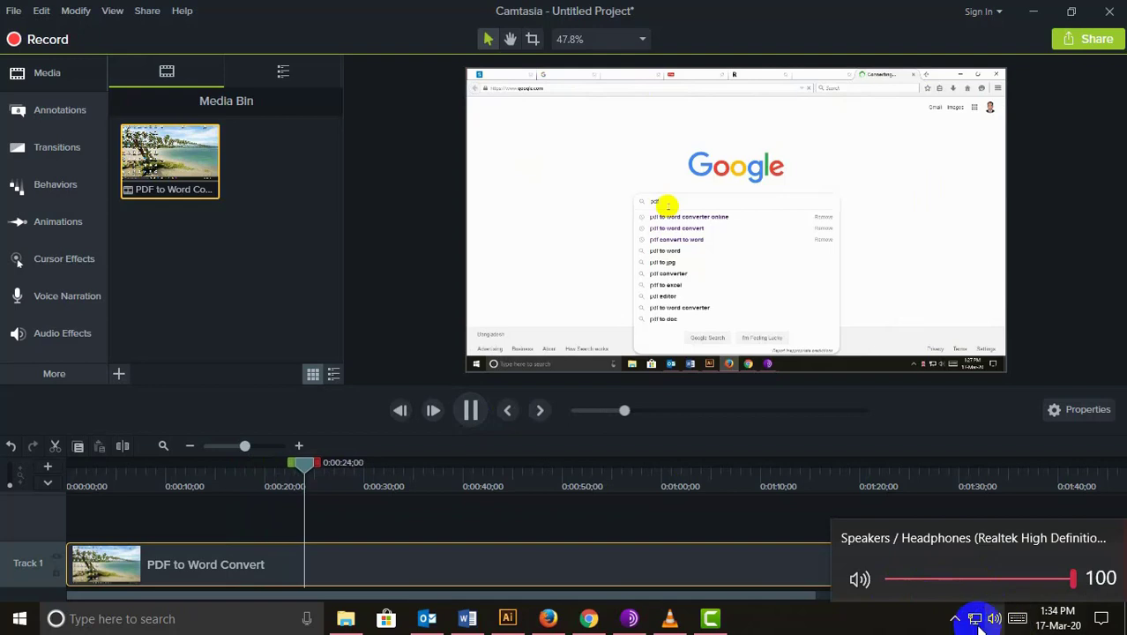
click(764, 575)
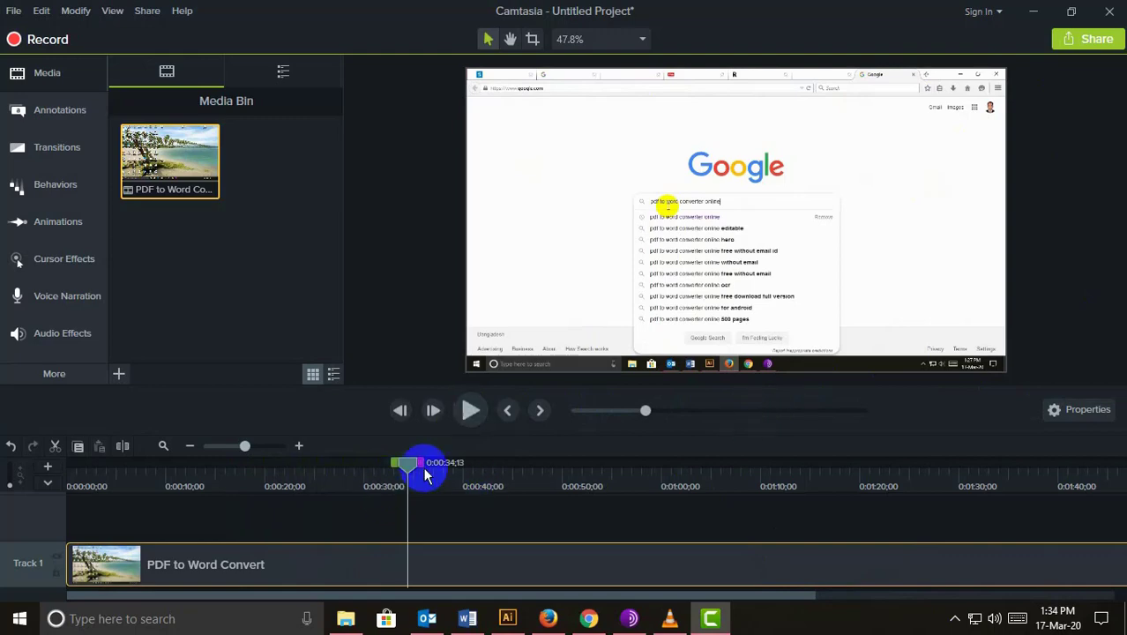
drag(352, 465, 56, 498)
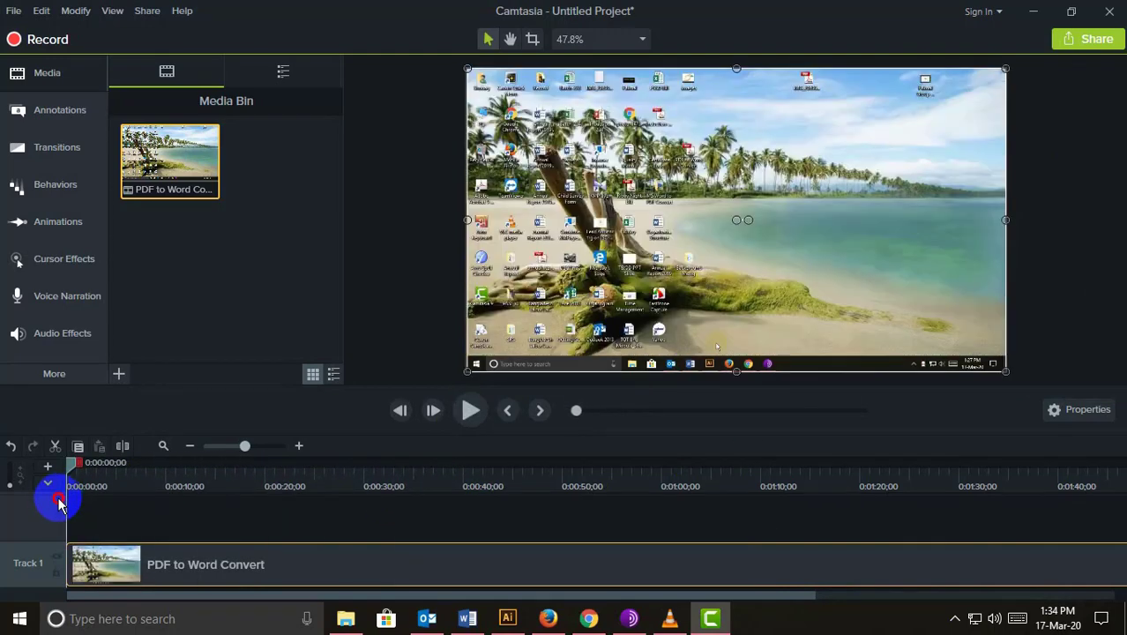
Import the 2017-04-14 Happy Dreams audio from the Desktop's Background Musig folder and place it at the start of Track 2.
click(118, 376)
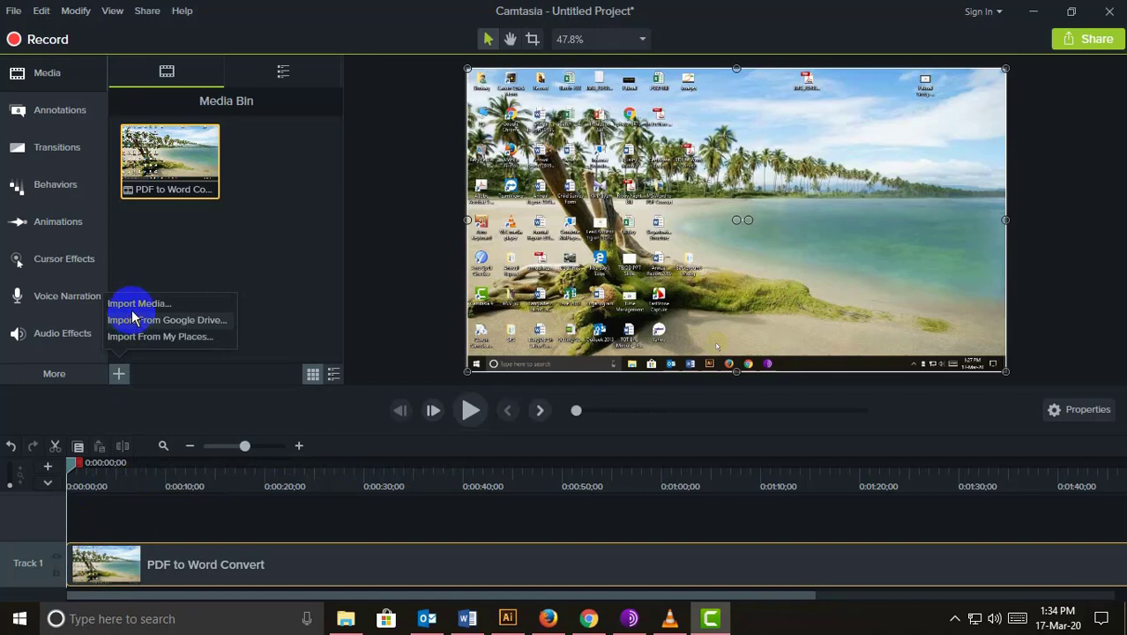
click(138, 302)
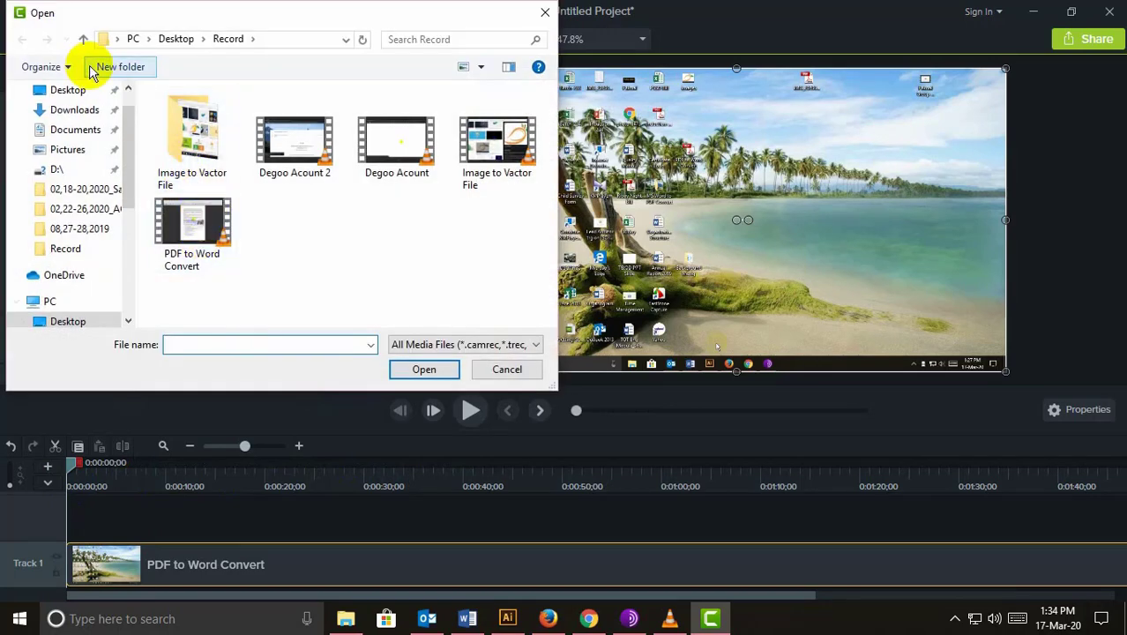
click(84, 40)
double_click(263, 156)
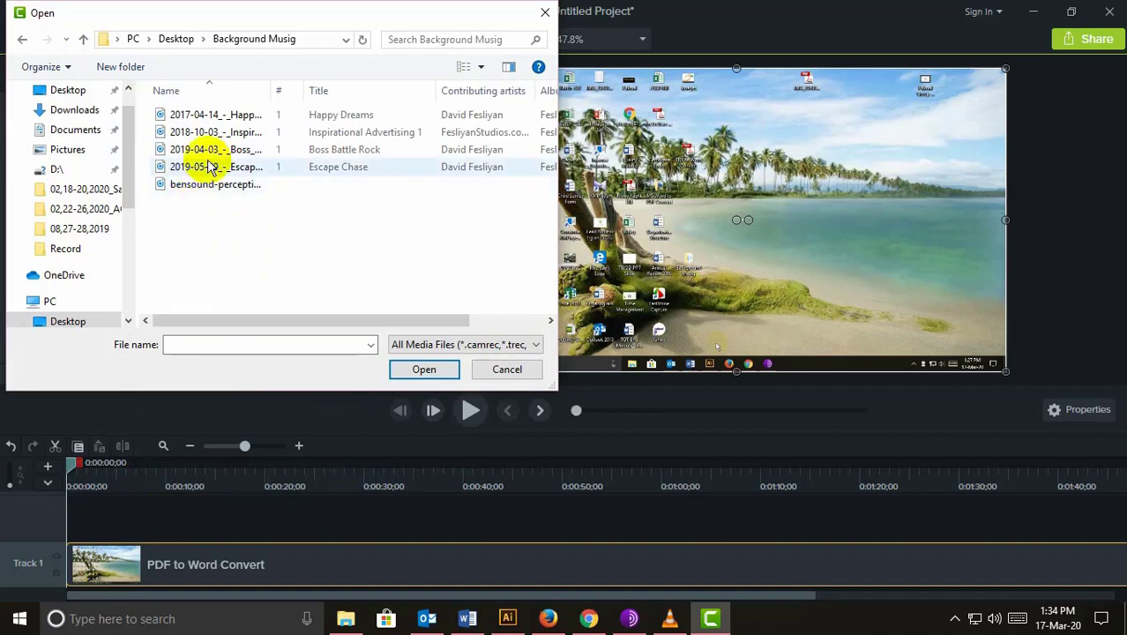
click(191, 118)
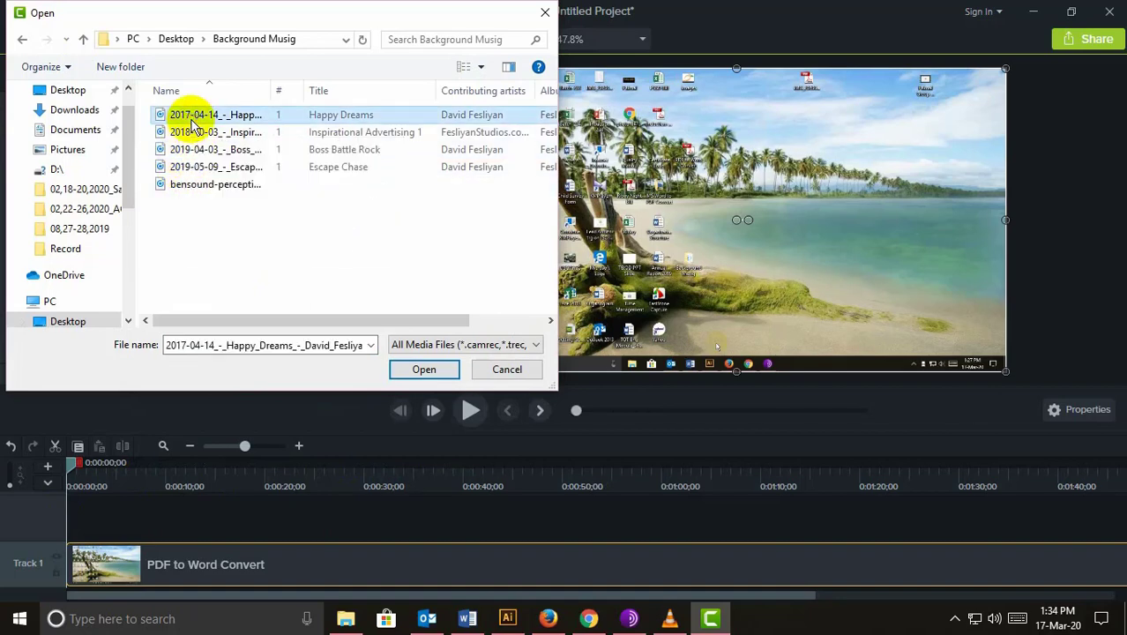
click(403, 371)
click(266, 171)
drag(278, 156, 93, 529)
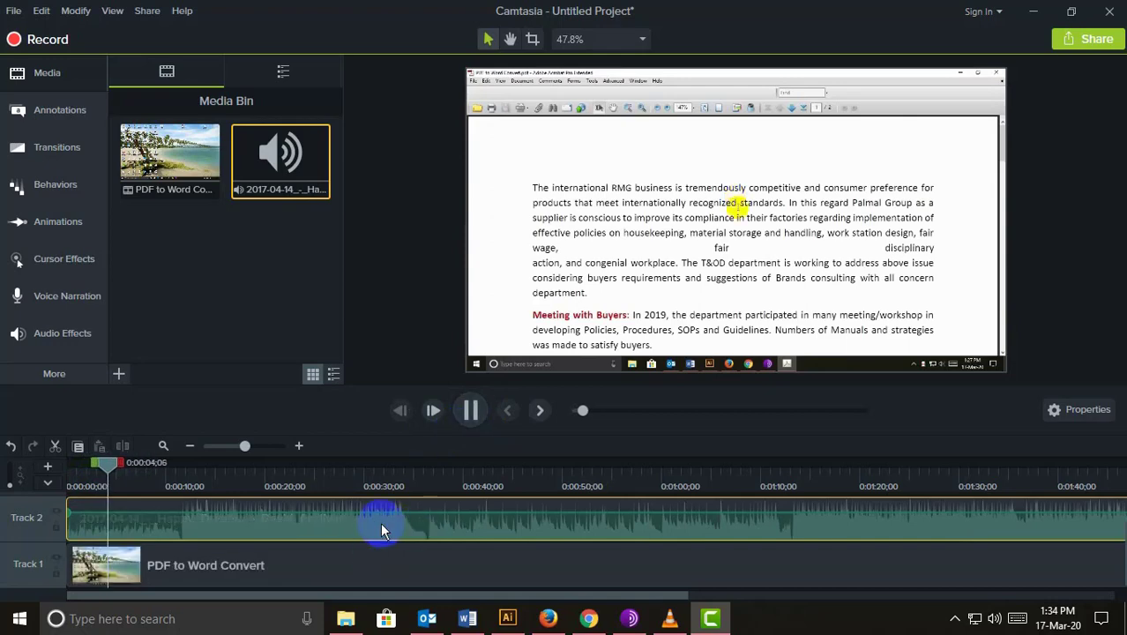
Lower the system volume to 50 while the video and music play, and pause the playback.
click(994, 618)
scroll(1021, 575, down, 20)
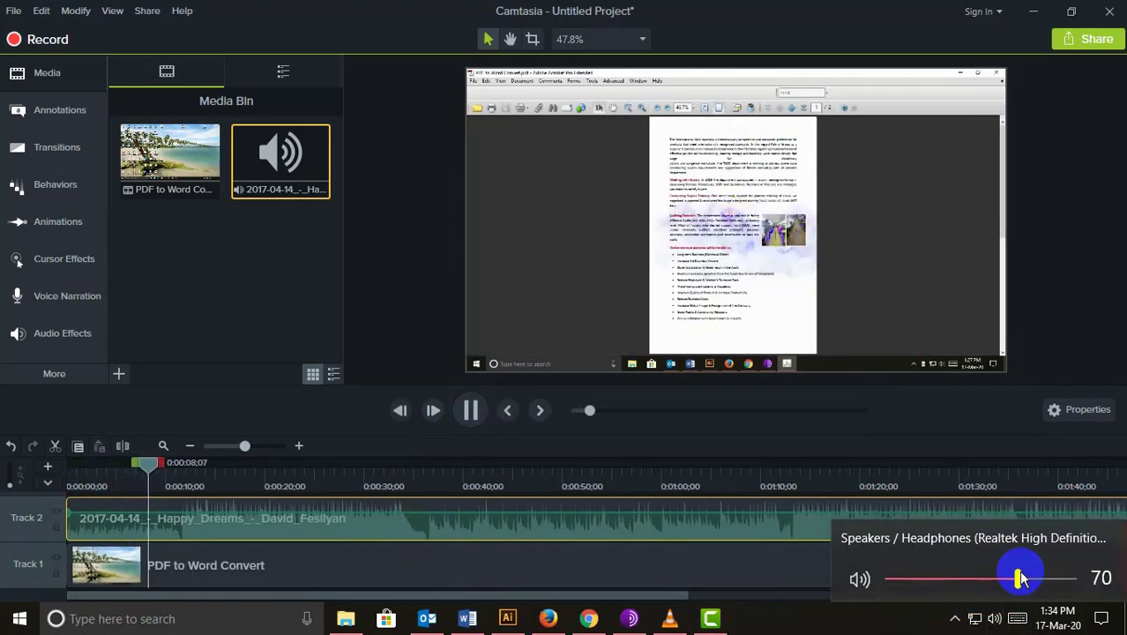
scroll(1021, 577, down, 2)
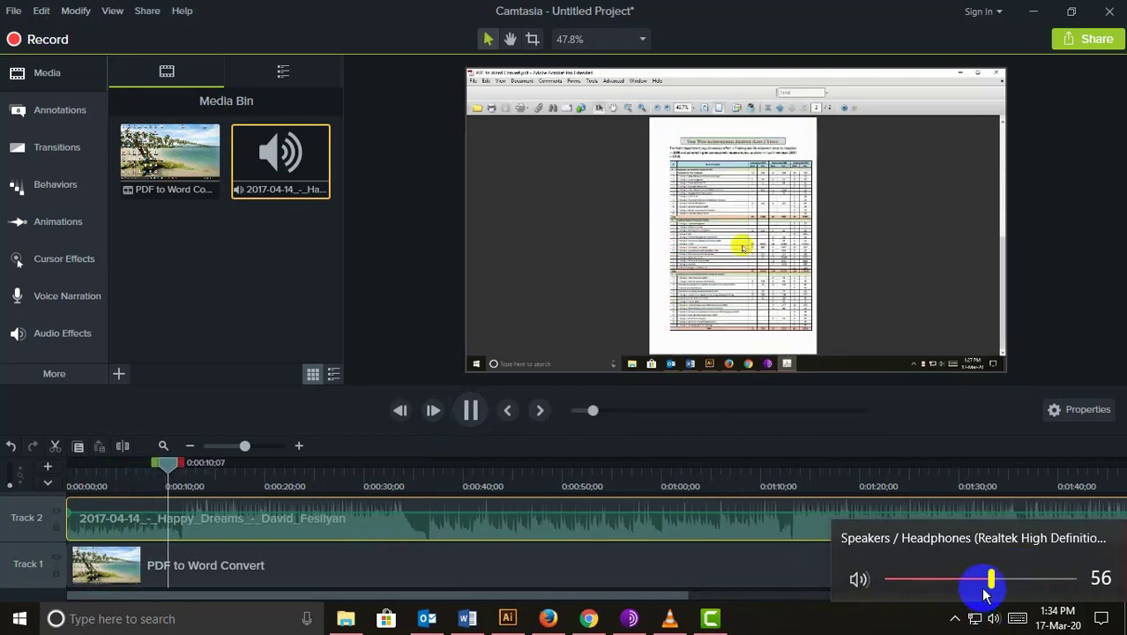
scroll(986, 589, down, 2)
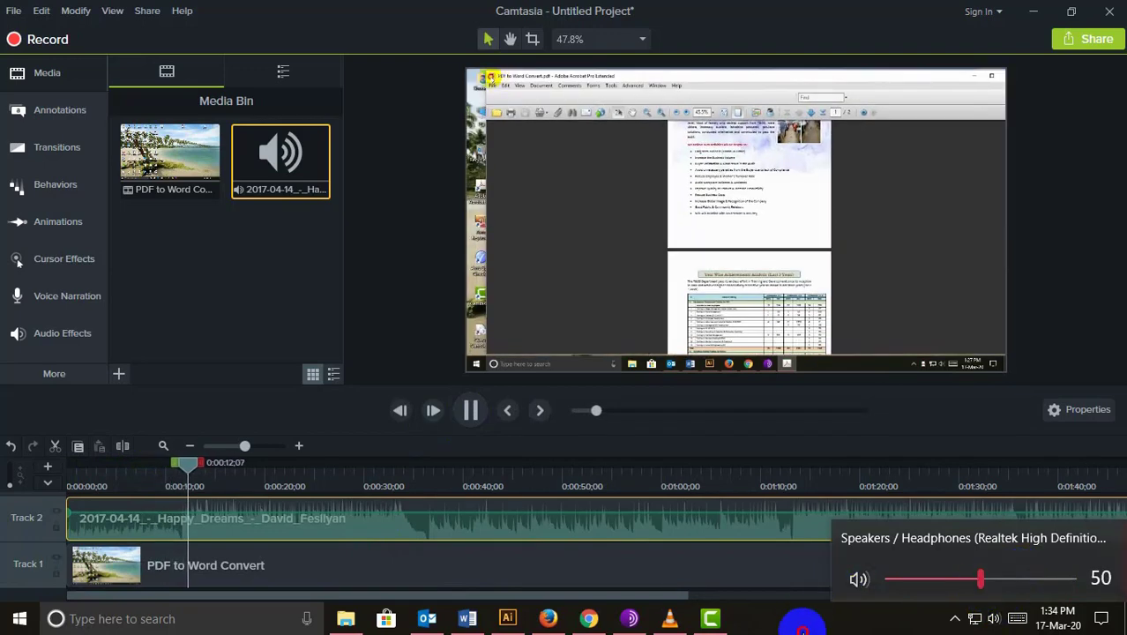
click(800, 624)
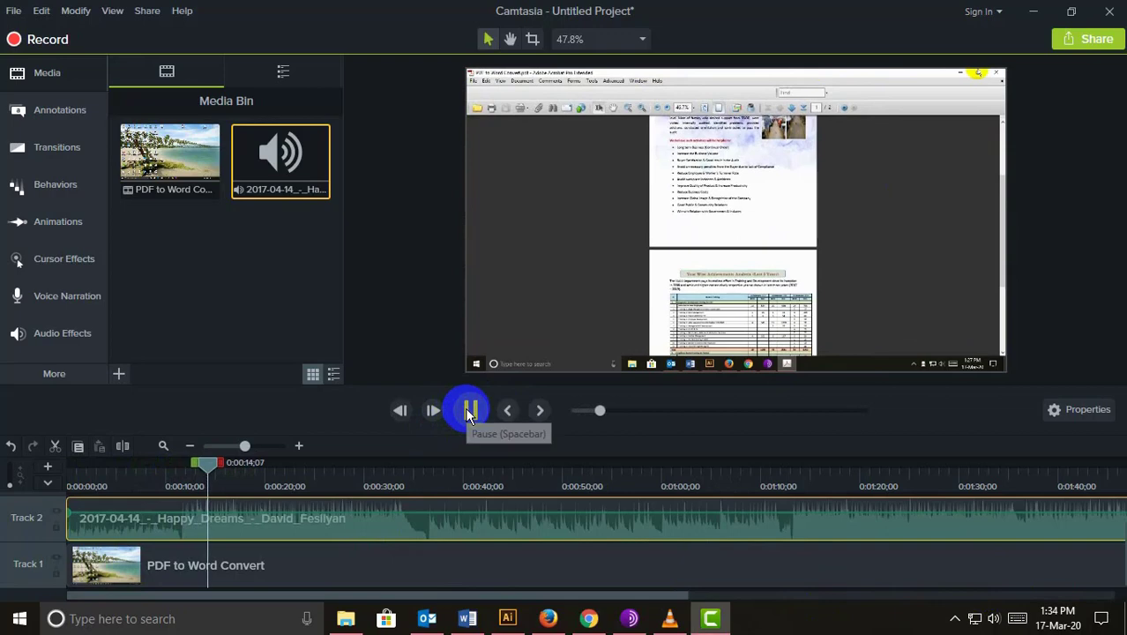
click(466, 411)
Split the Happy Dreams audio on Track 2 at the end of the video, at 0:02:21;05.
drag(652, 600, 1101, 588)
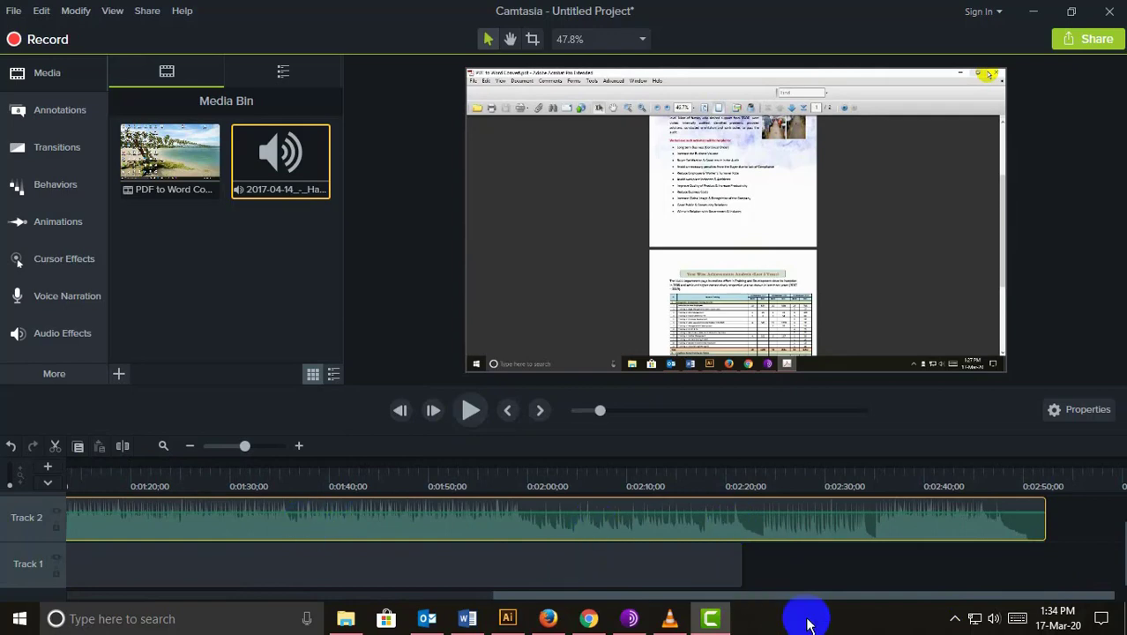
scroll(606, 538, down, 2)
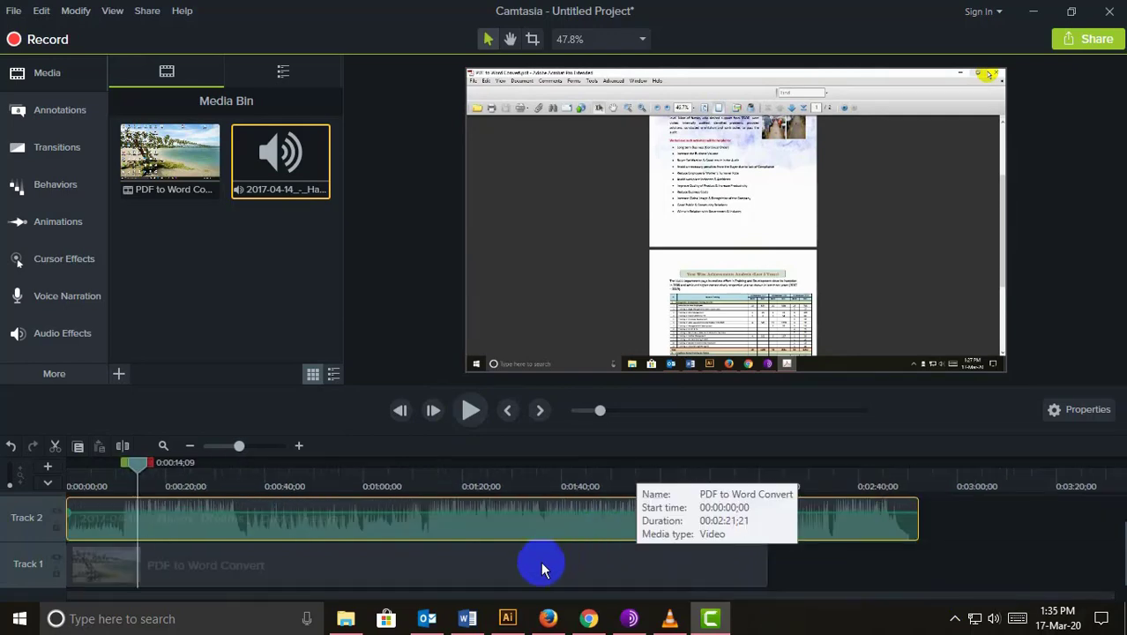
click(185, 447)
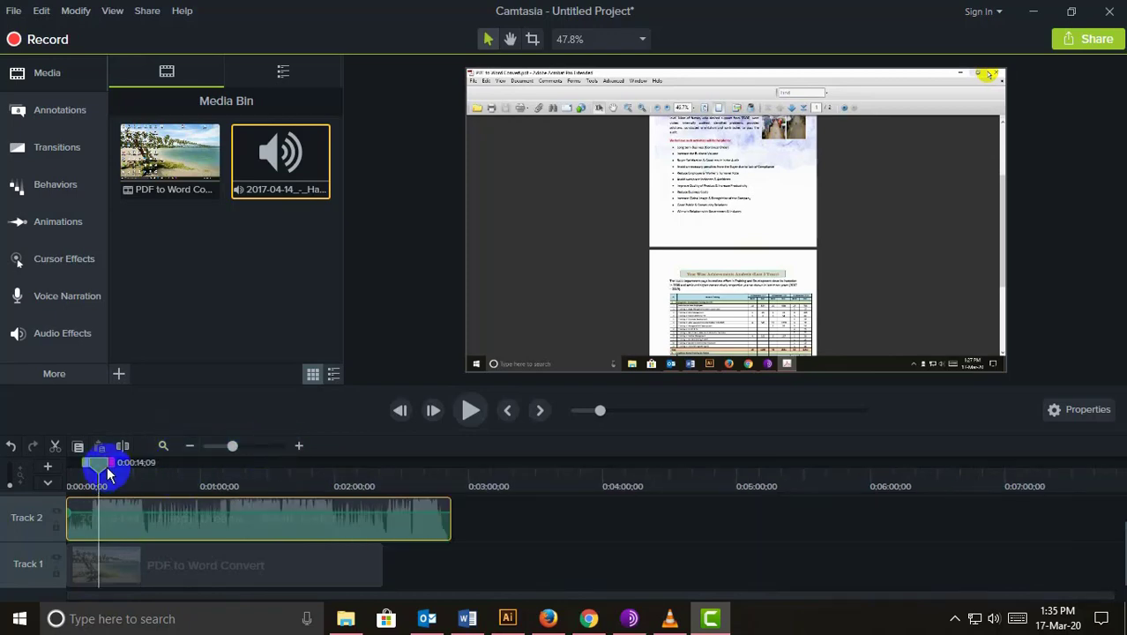
drag(100, 470, 384, 491)
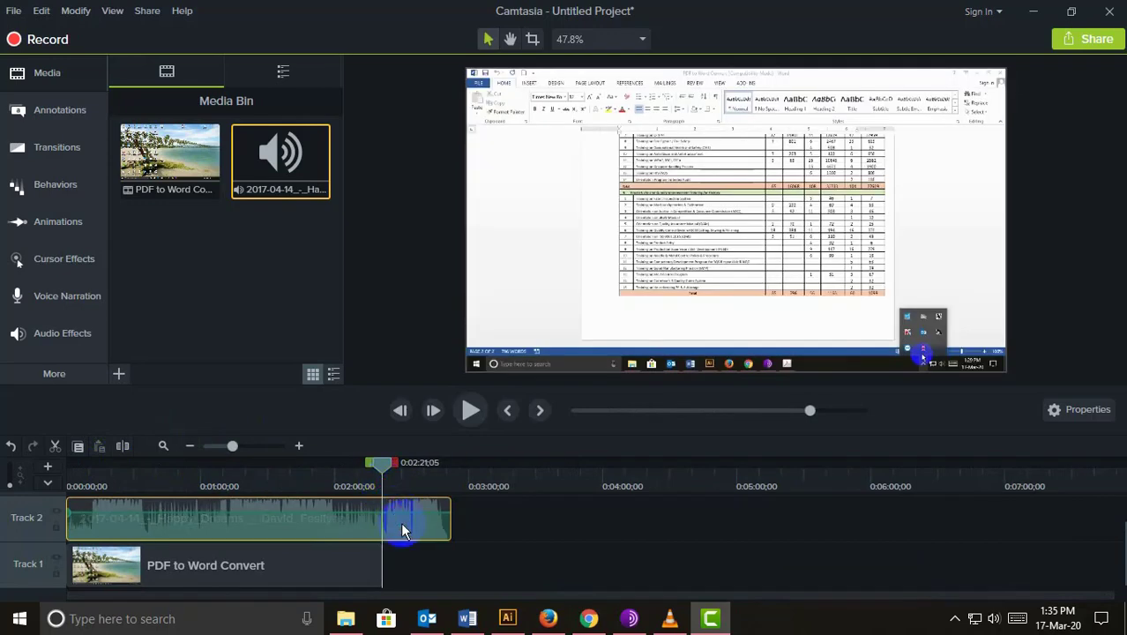
click(123, 445)
Delete the leftover audio segment beyond the video's end and return the playhead to the beginning of the timeline.
click(426, 522)
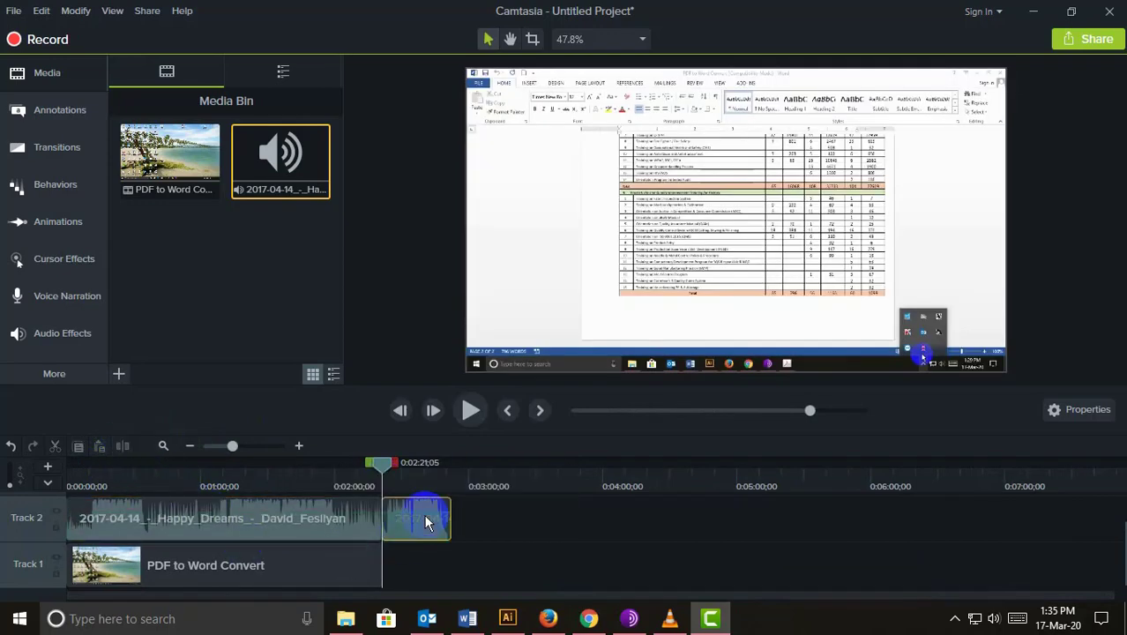
right_click(424, 523)
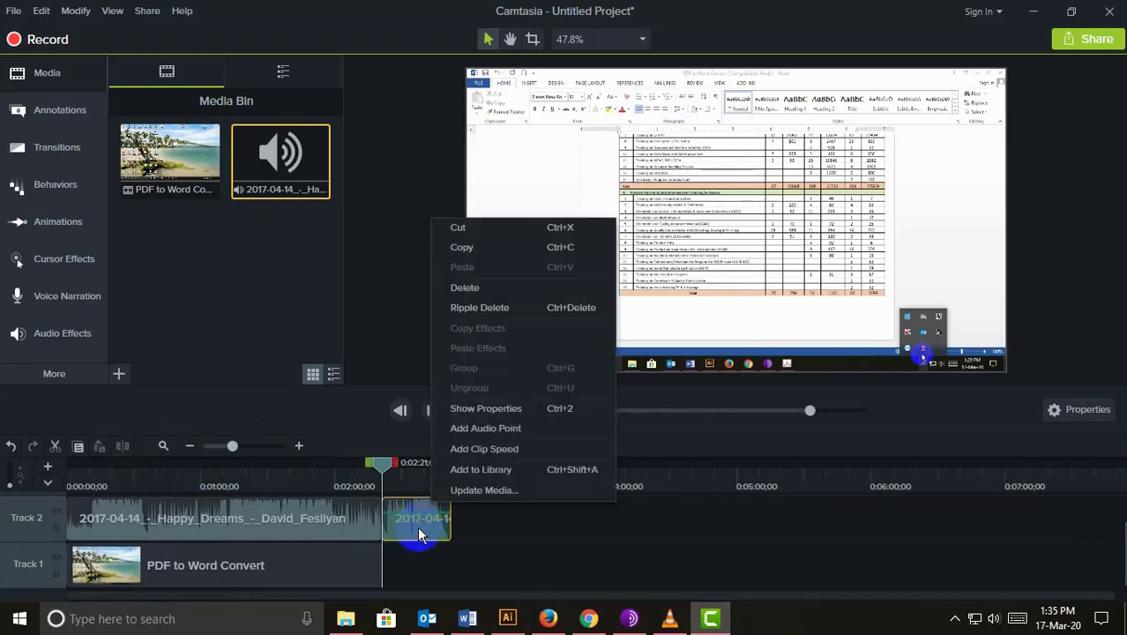
click(464, 287)
drag(374, 471, 55, 469)
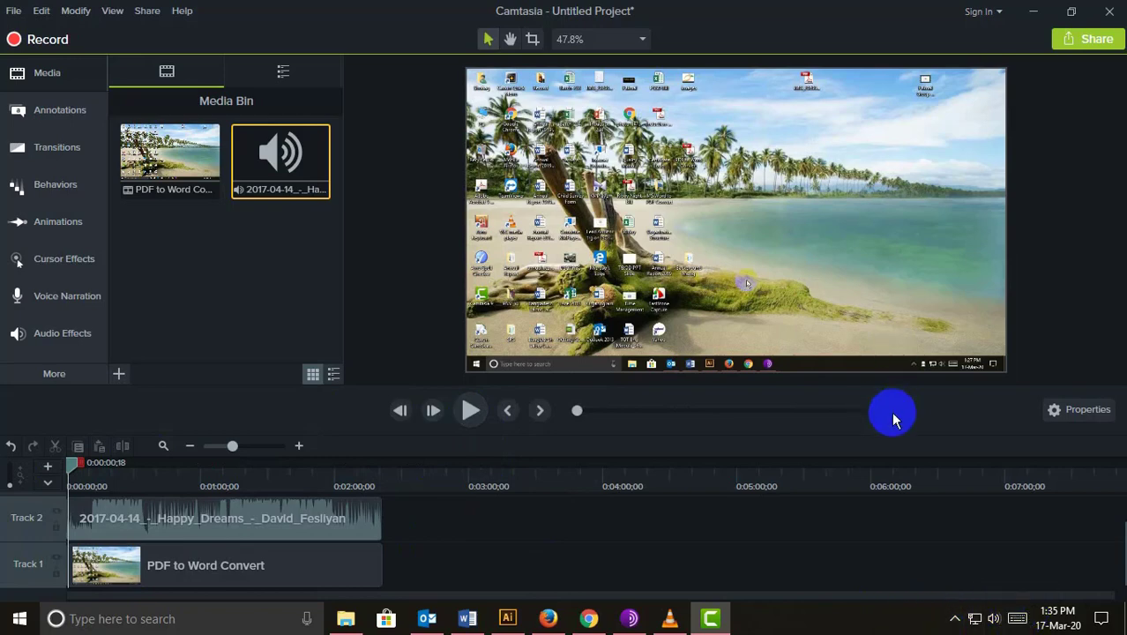
click(957, 620)
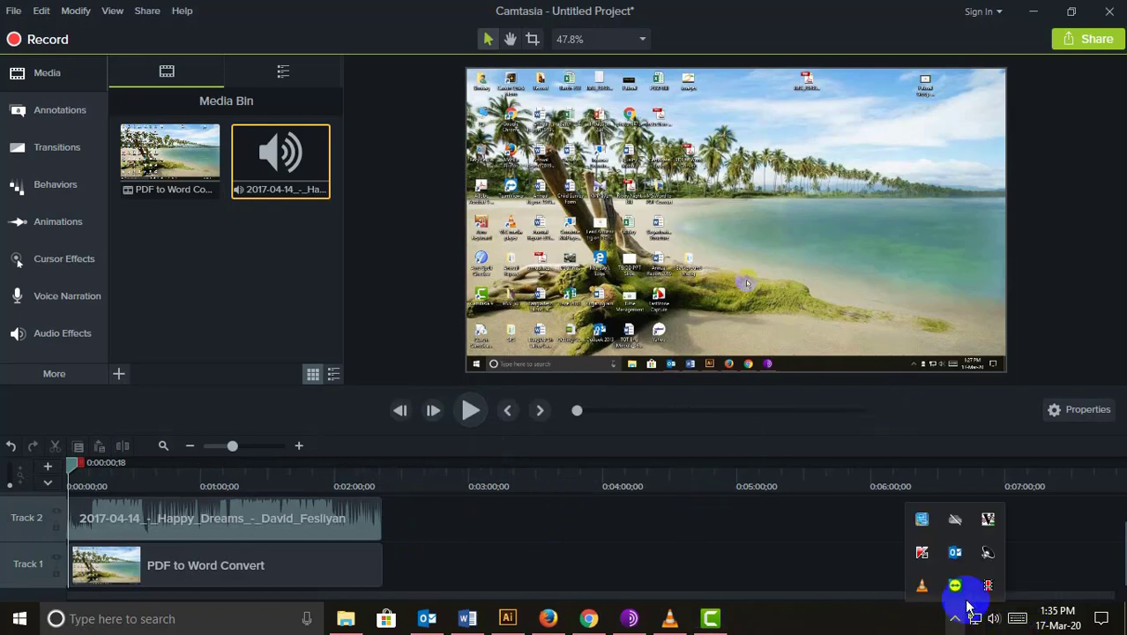
click(949, 618)
click(951, 622)
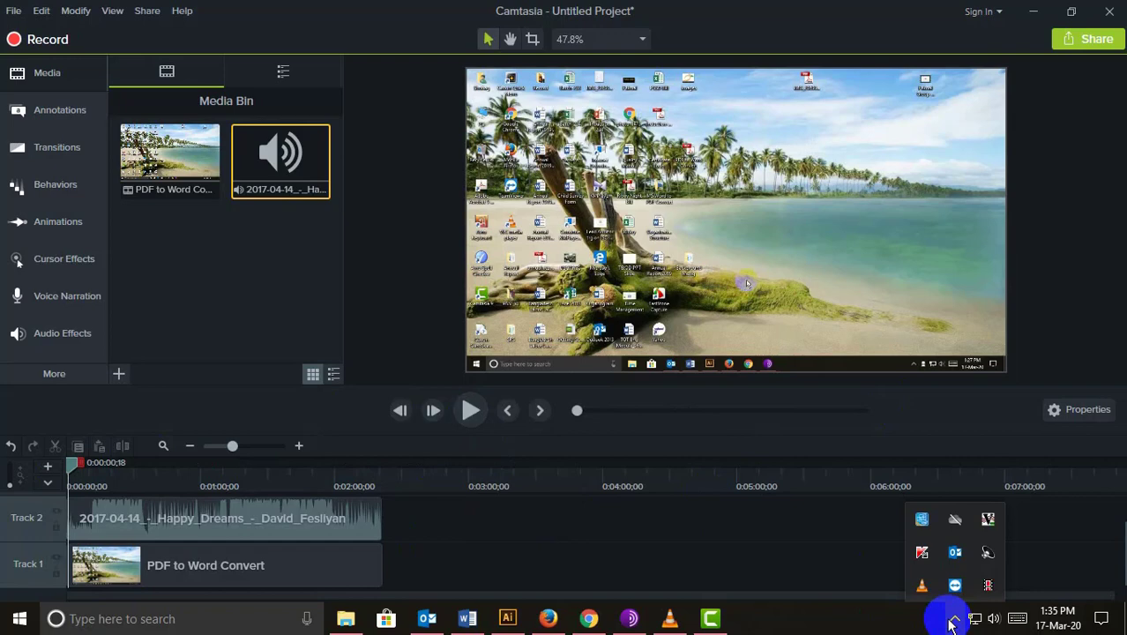
click(850, 571)
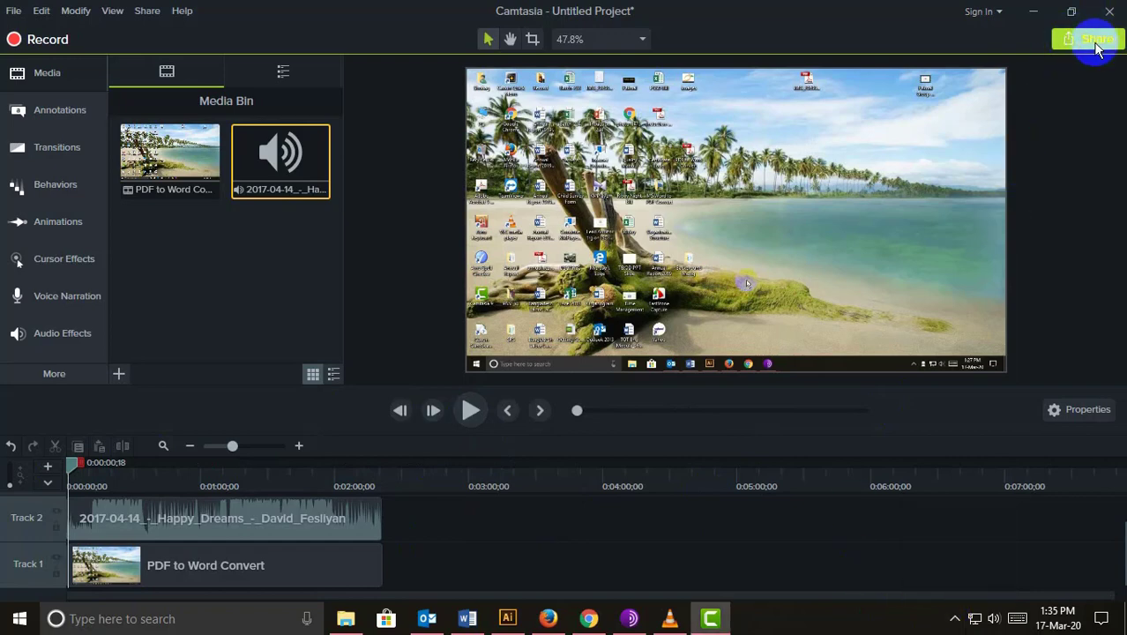
Start producing the project as a local file and choose the MP4 only (up to 1080p) preset.
click(1090, 43)
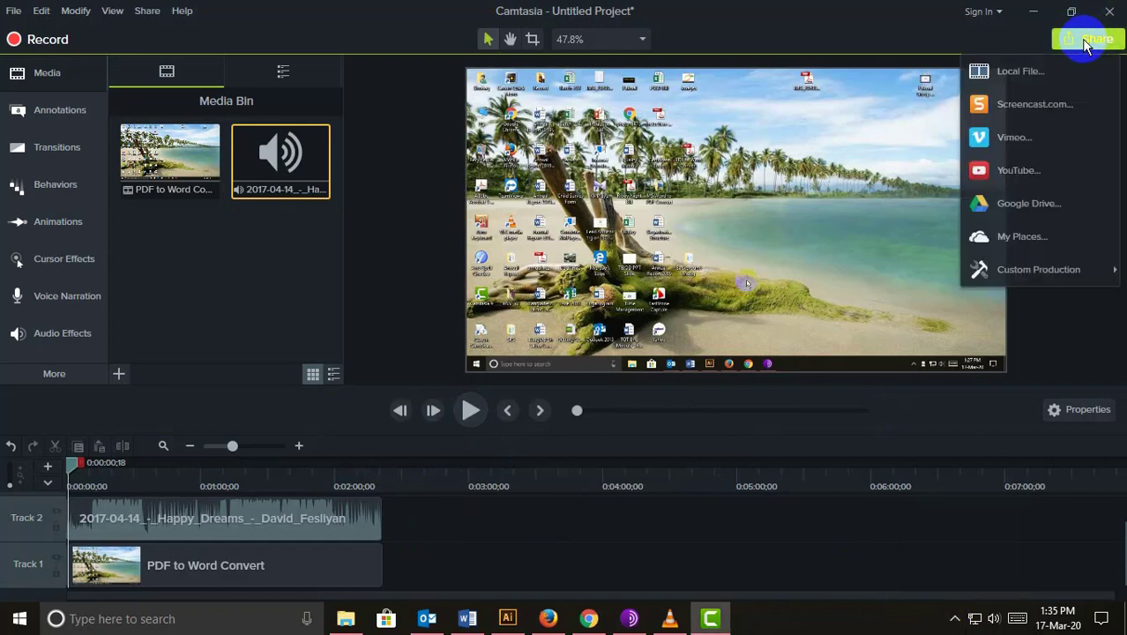
click(1012, 89)
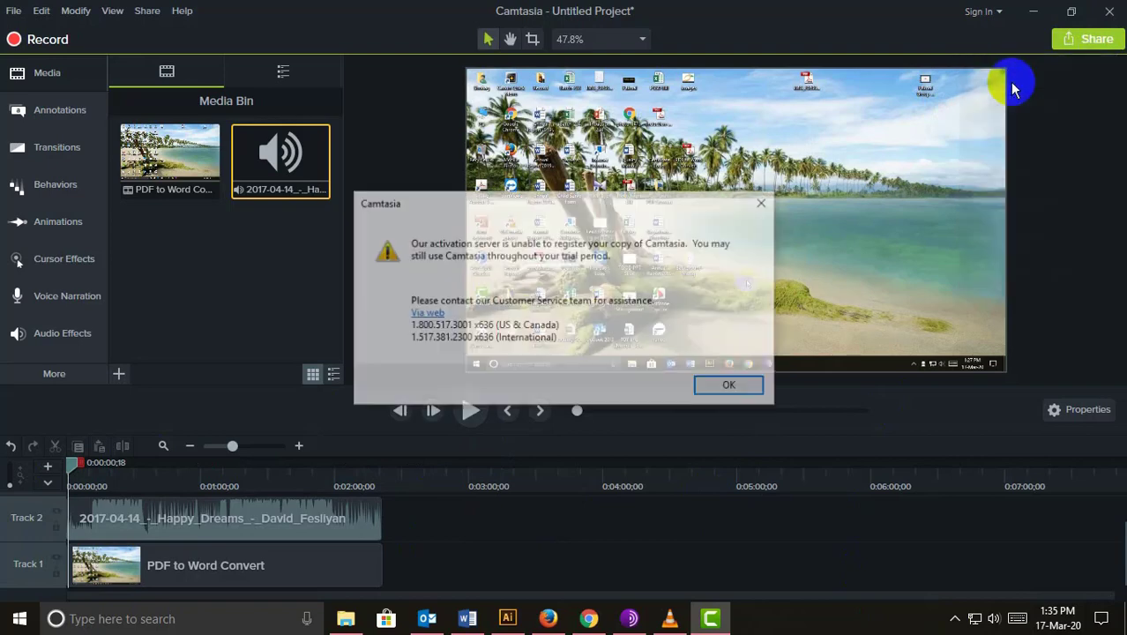
click(712, 386)
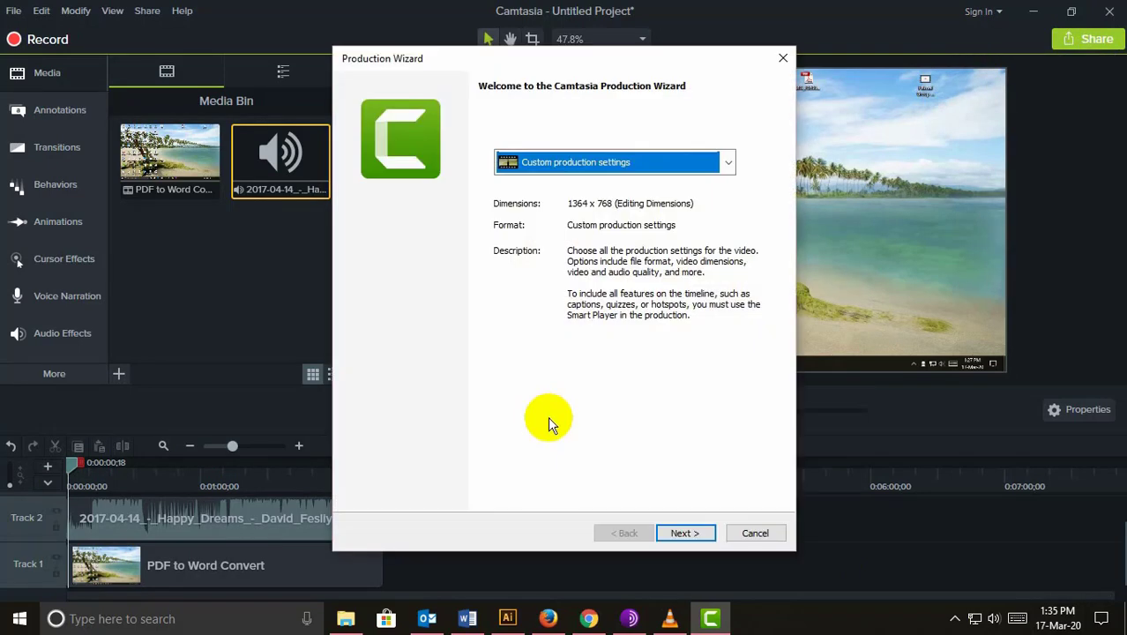
click(726, 161)
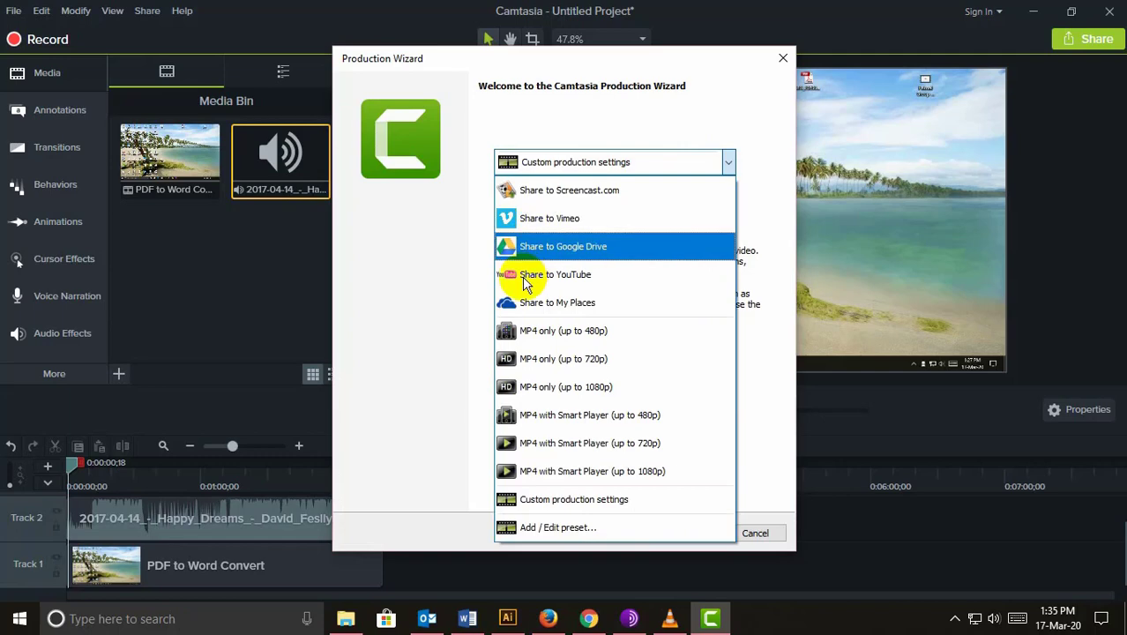
click(550, 388)
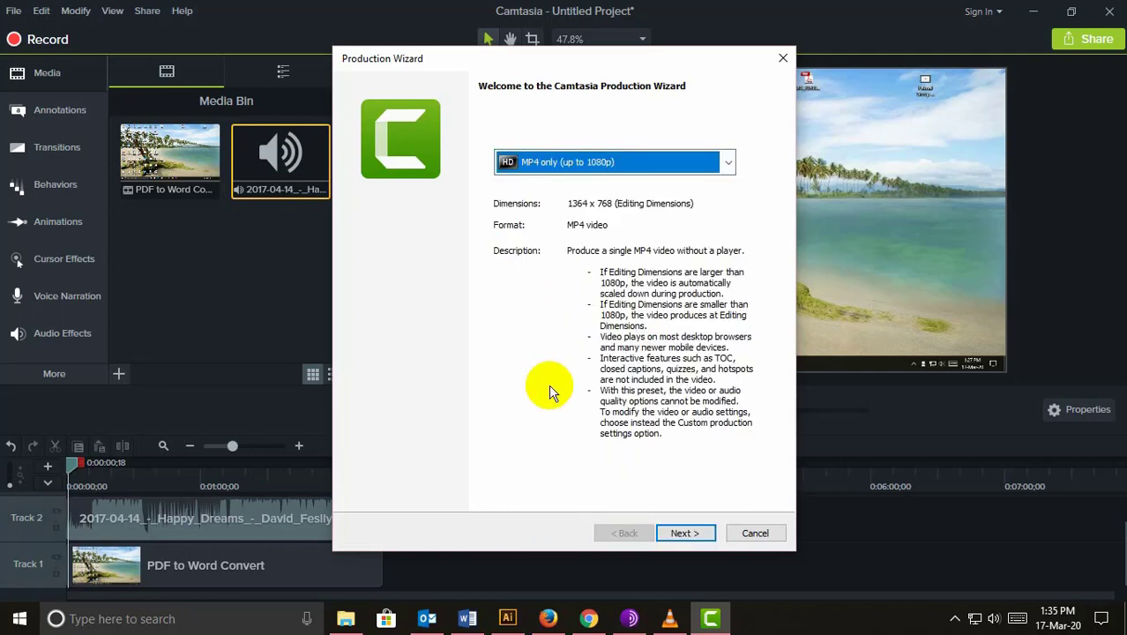
Name the production How to Convert FDF to Word and start rendering it into the Desktop's Record folder.
click(681, 533)
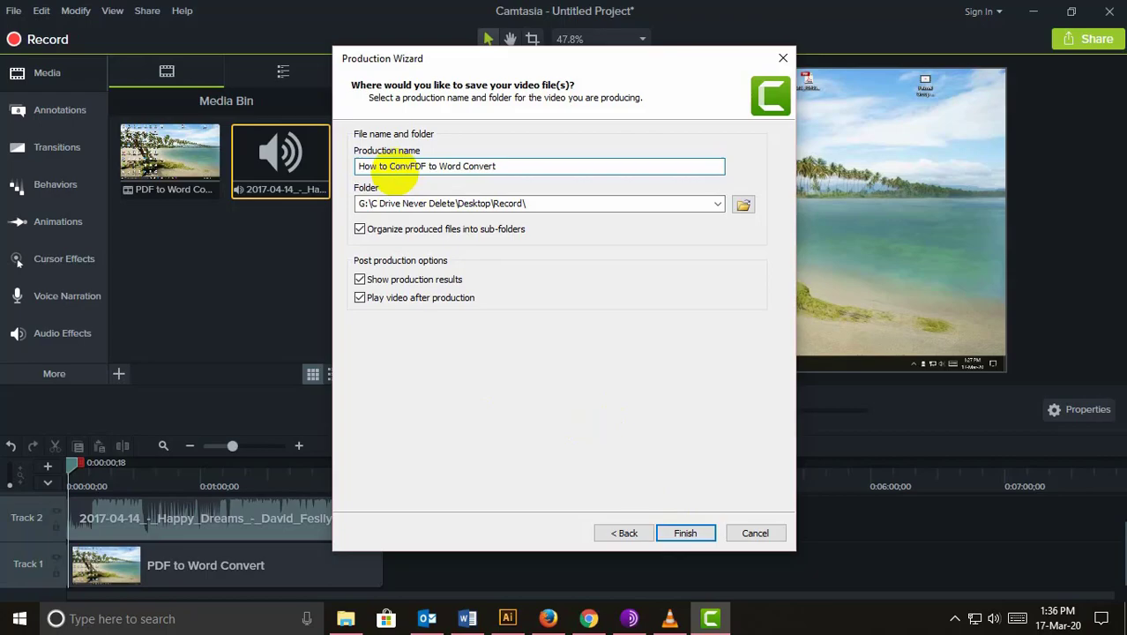
text(rt)
click(688, 532)
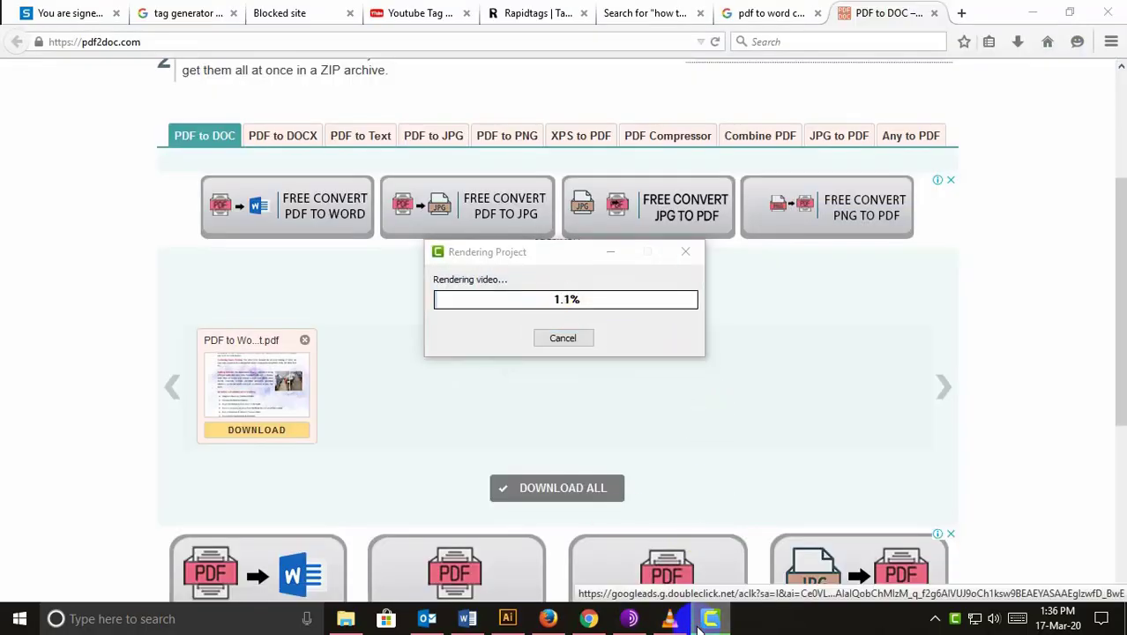
Minimize the browser and bring the video's rendering progress window into view on the desktop.
click(1032, 12)
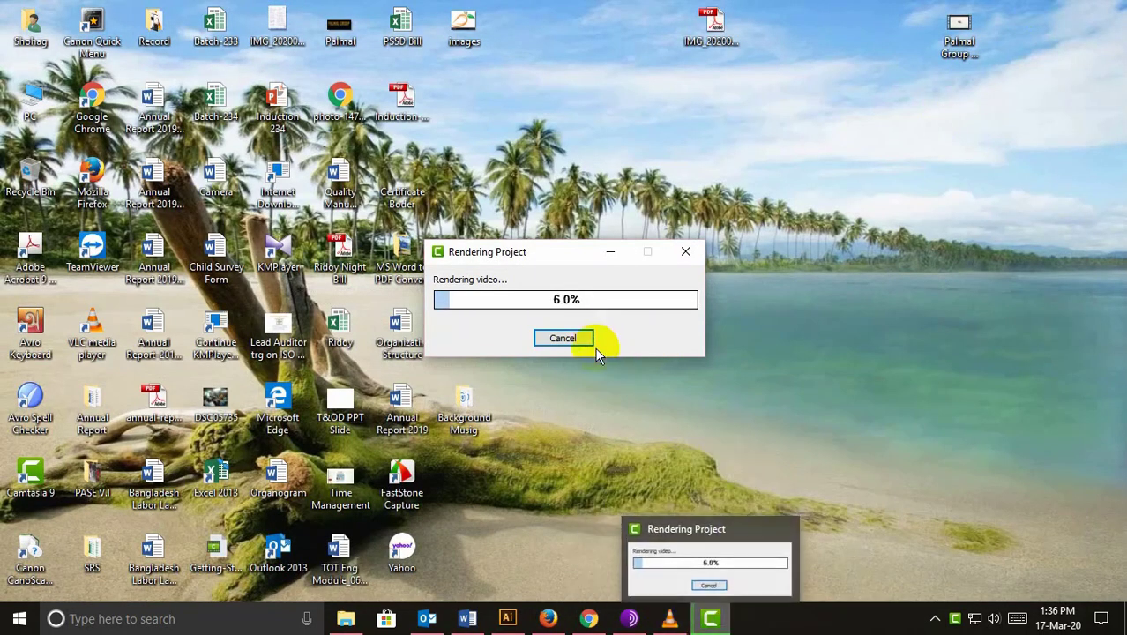
click(710, 620)
click(711, 620)
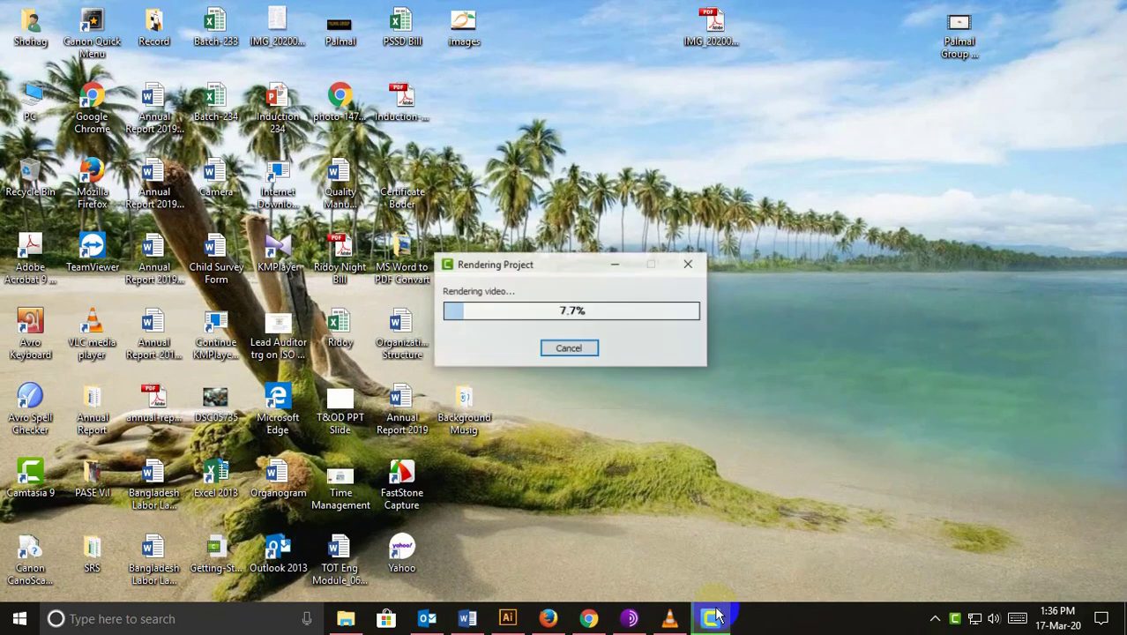
click(939, 626)
click(953, 618)
click(954, 618)
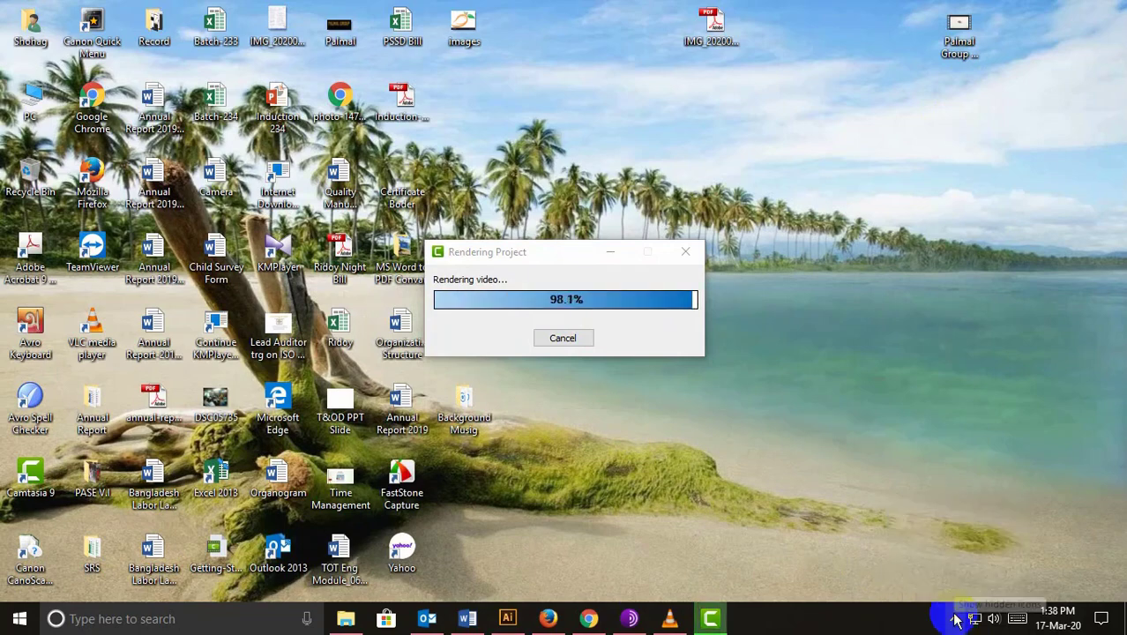
click(953, 618)
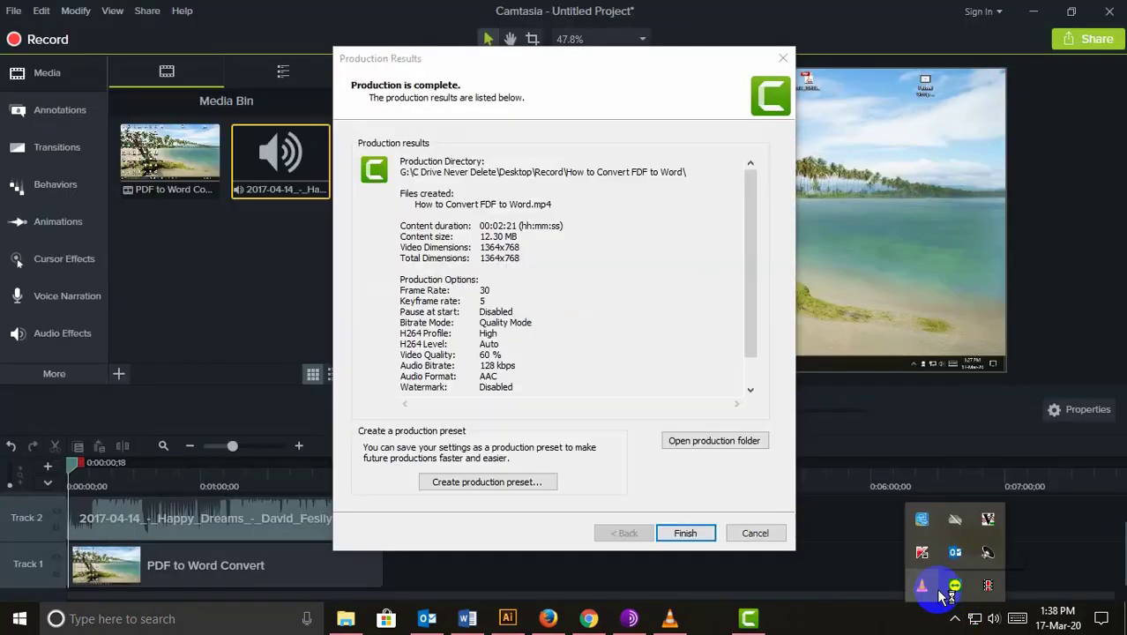
Finish the production wizard, then close the video playback and minimize the editor.
click(684, 532)
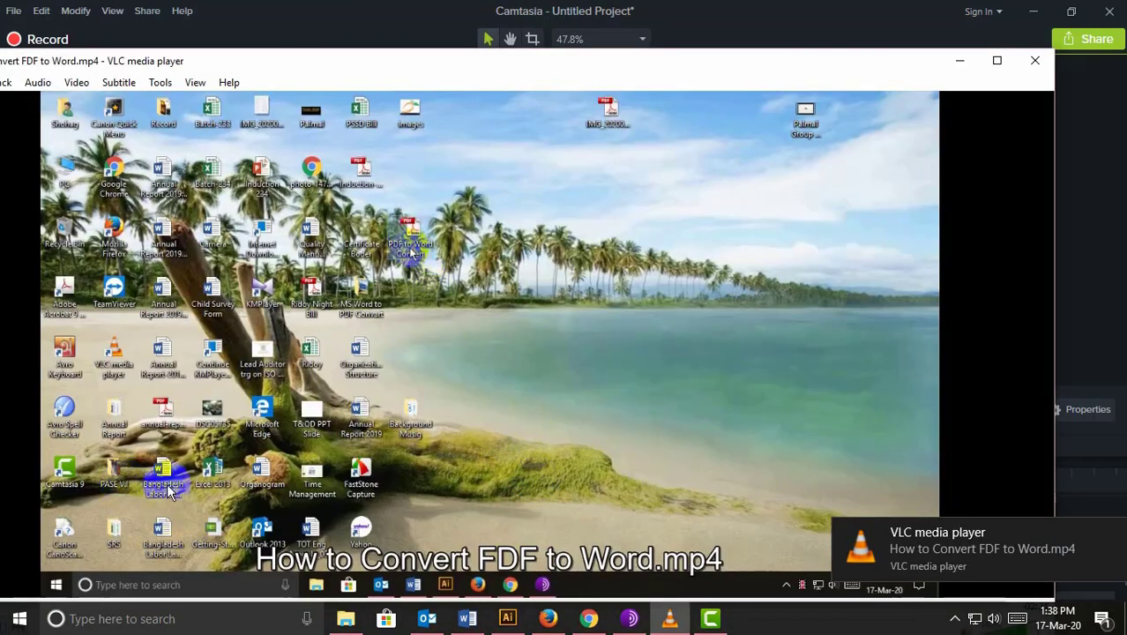
click(1035, 60)
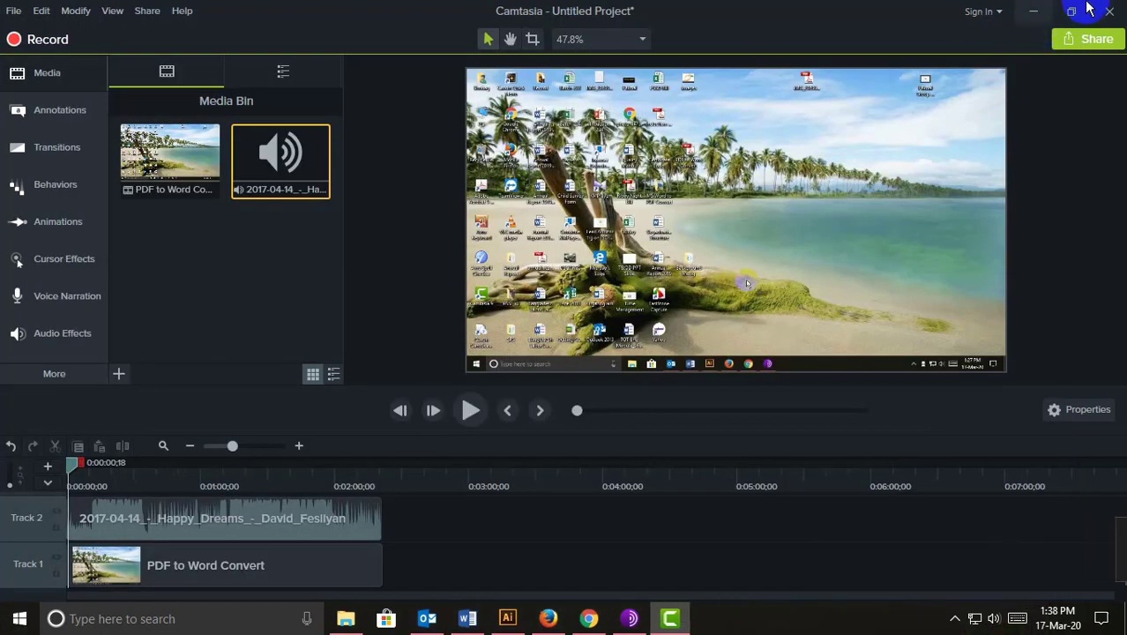
click(1033, 10)
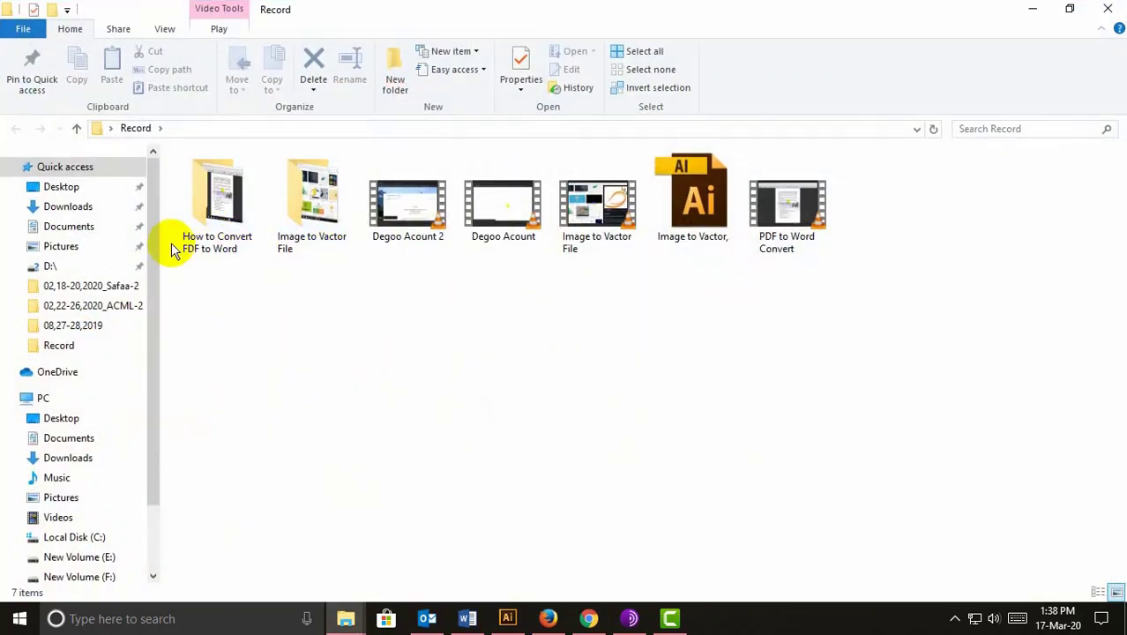
Play the produced video from the How to Convert FDF to Word folder inside Record, in full screen.
double_click(212, 225)
double_click(214, 207)
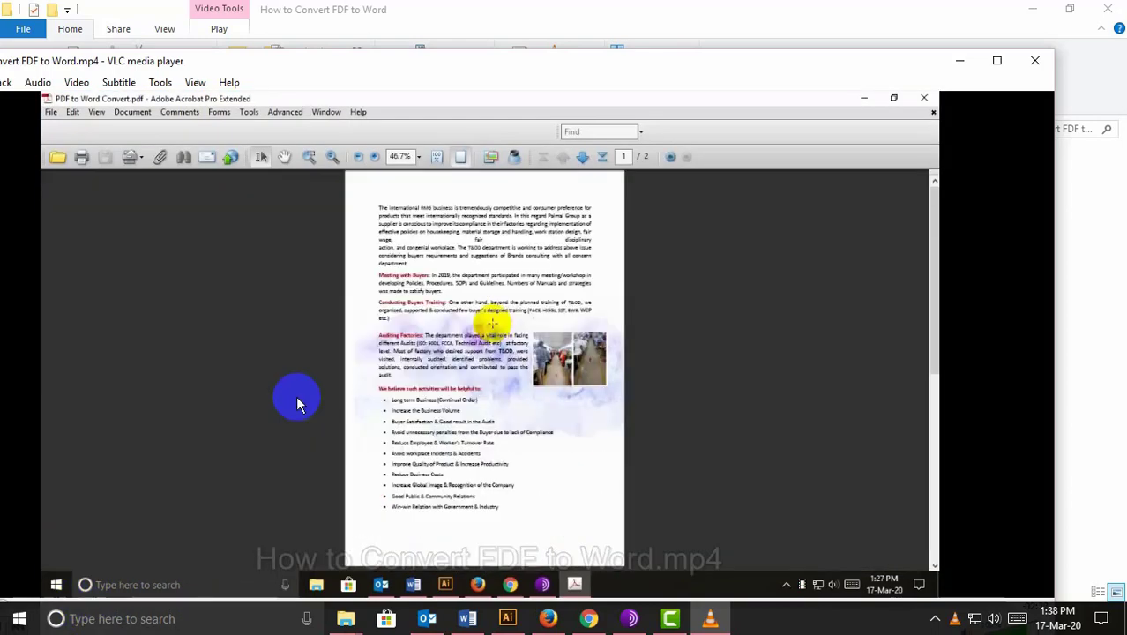
double_click(296, 397)
Check the video by skipping to about 01:34 and near its end, and close the player.
click(145, 598)
drag(144, 602, 736, 596)
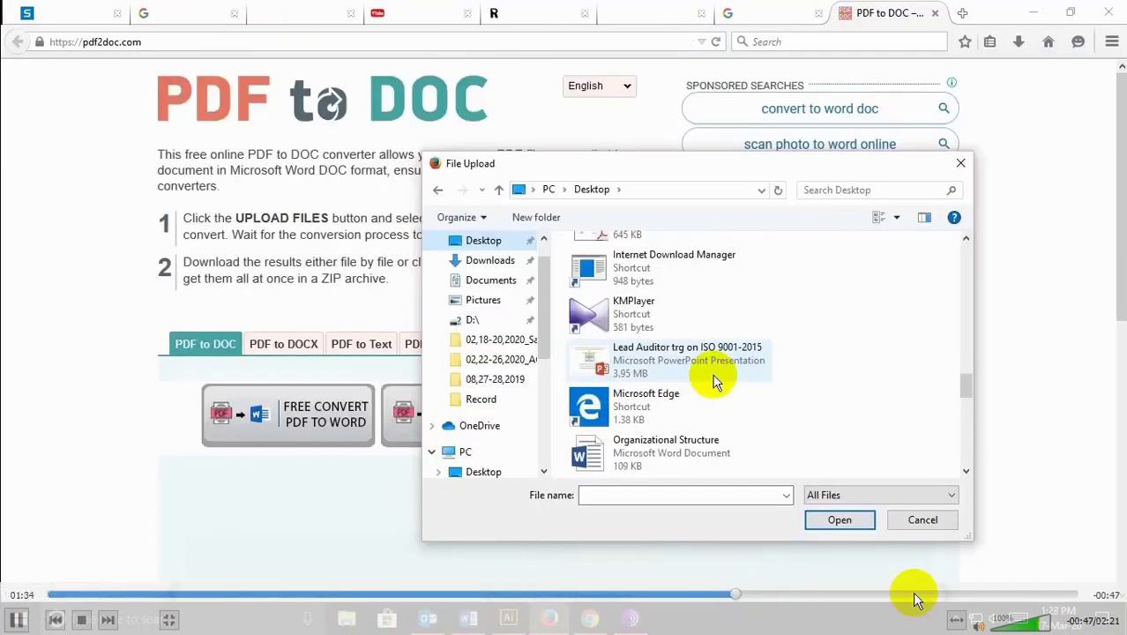
click(981, 593)
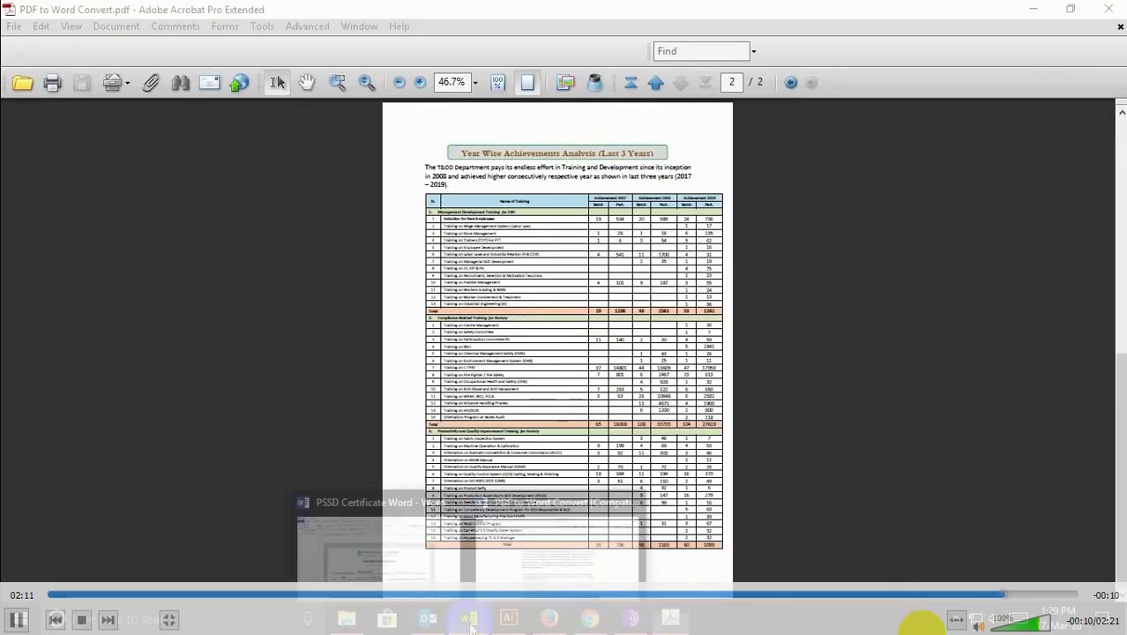
double_click(859, 374)
click(1034, 60)
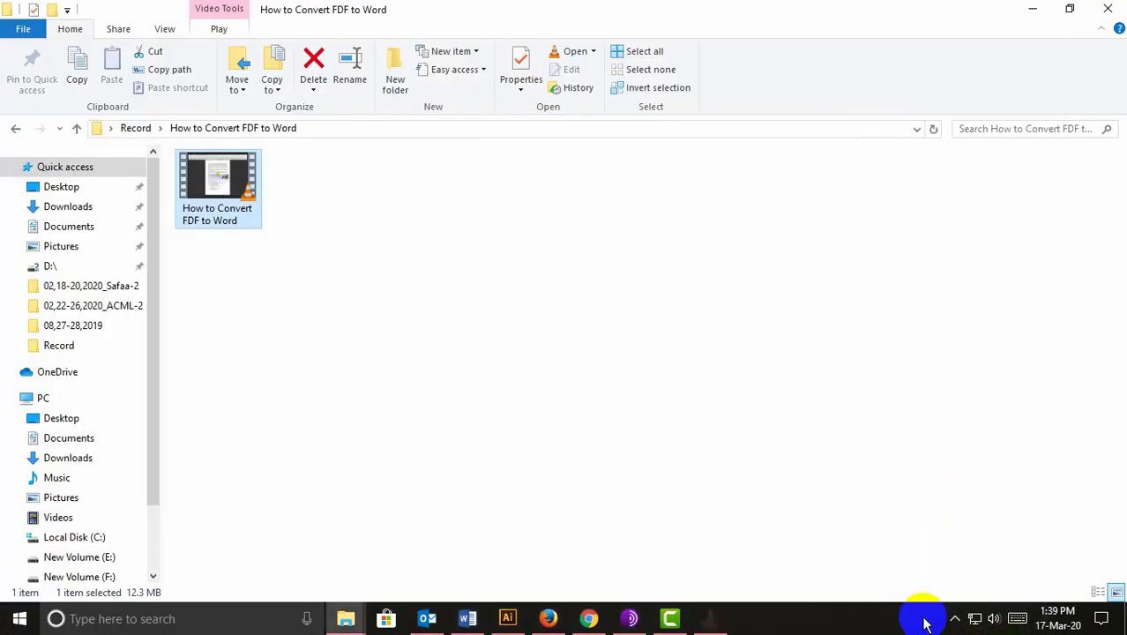